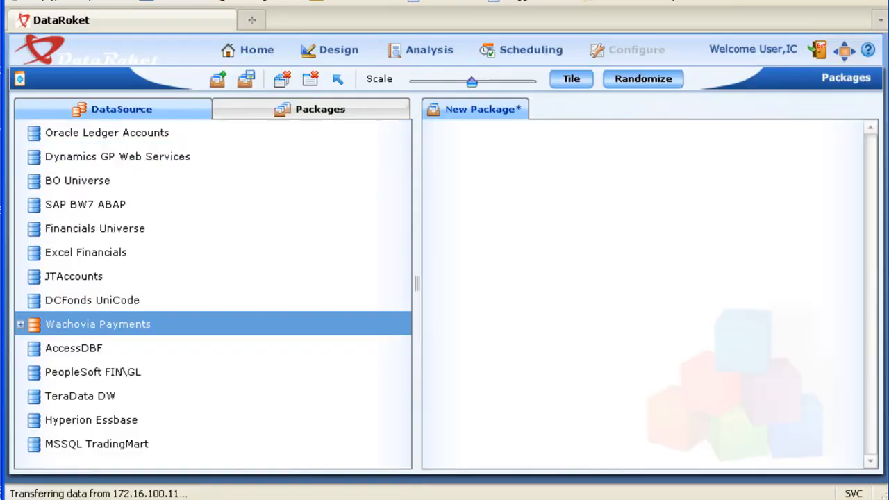
# - Expand the Oracle Ledger Accounts data source, add all its tables to the new package, and close that package
pyautogui.doubleClick(37, 139)
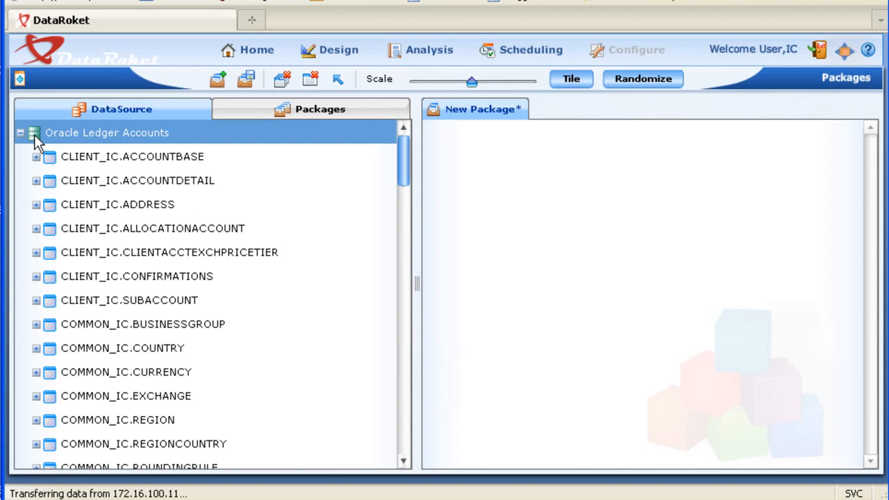
pyautogui.moveTo(35, 137); pyautogui.dragTo(560, 188)
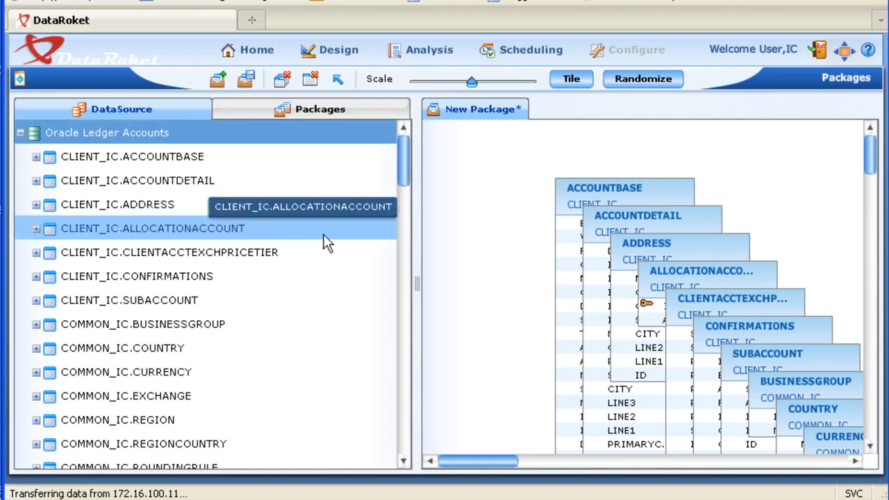
pyautogui.click(309, 80)
pyautogui.click(20, 133)
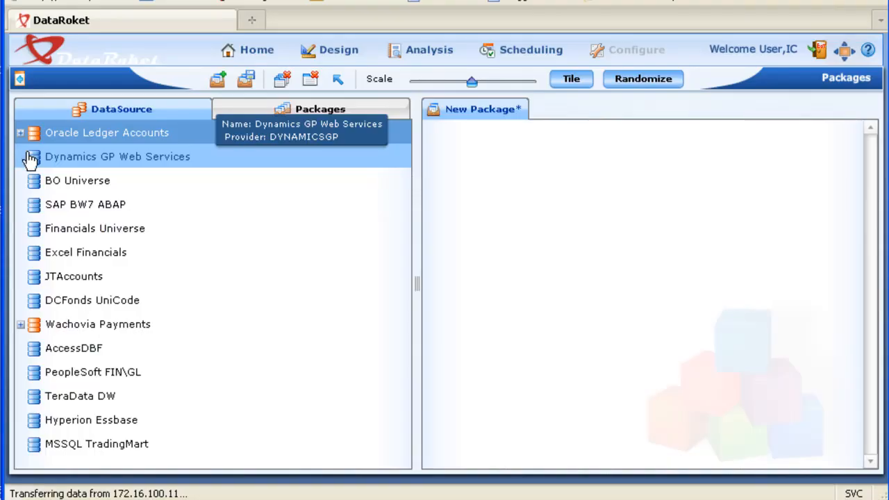
# - Add the Dynamics GP Web Services tables to the new package and expand GLTransactionLines in the data source tree
pyautogui.doubleClick(27, 154)
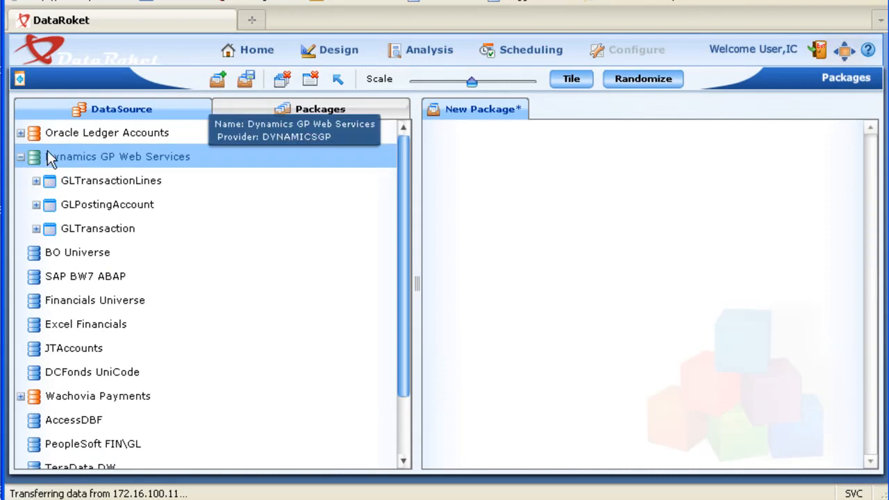
pyautogui.moveTo(52, 158); pyautogui.dragTo(566, 172)
pyautogui.click(39, 181)
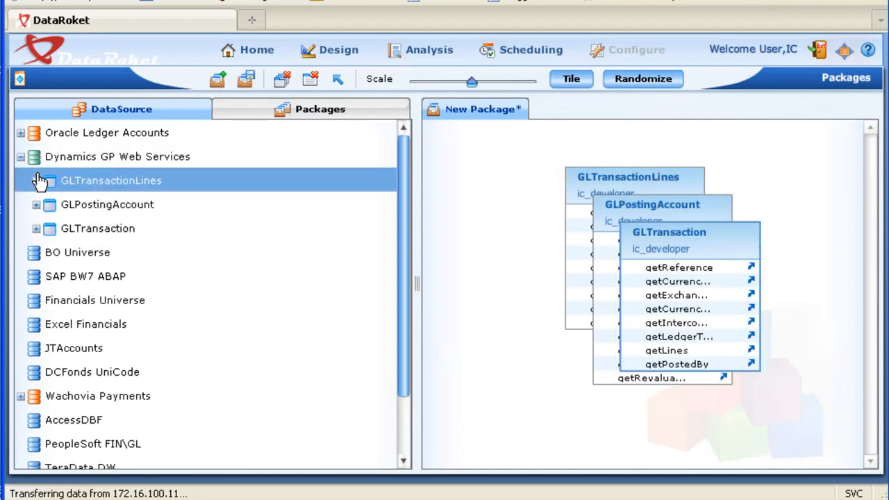
pyautogui.click(40, 181)
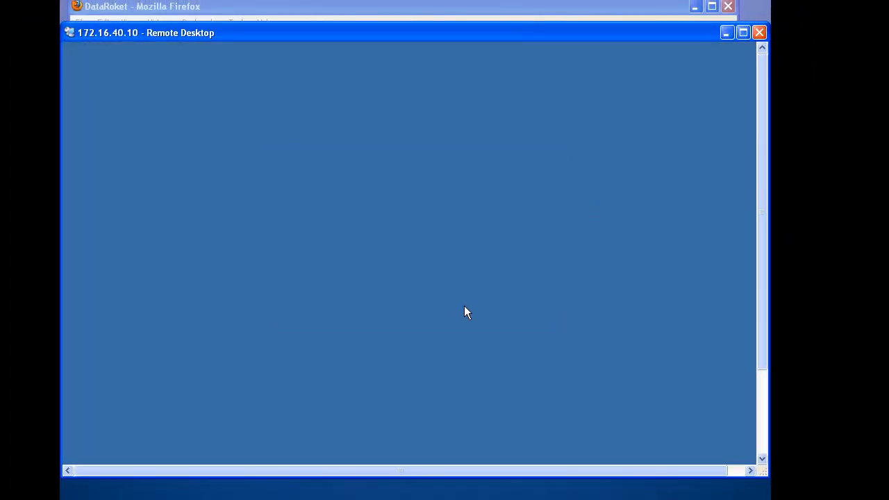
# - Unlock the remote server session with the account password and move the Microsoft Dynamics GP window up on its desktop
pyautogui.write('********')
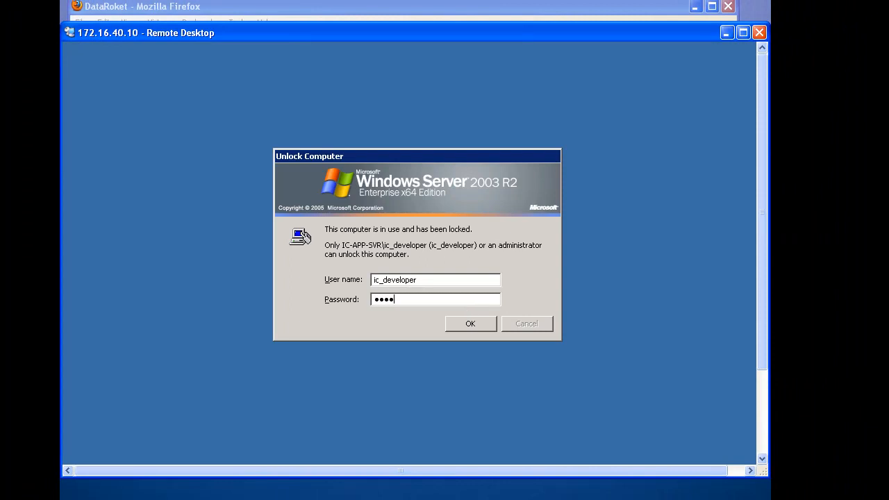
pyautogui.write('****')
pyautogui.press('Return')
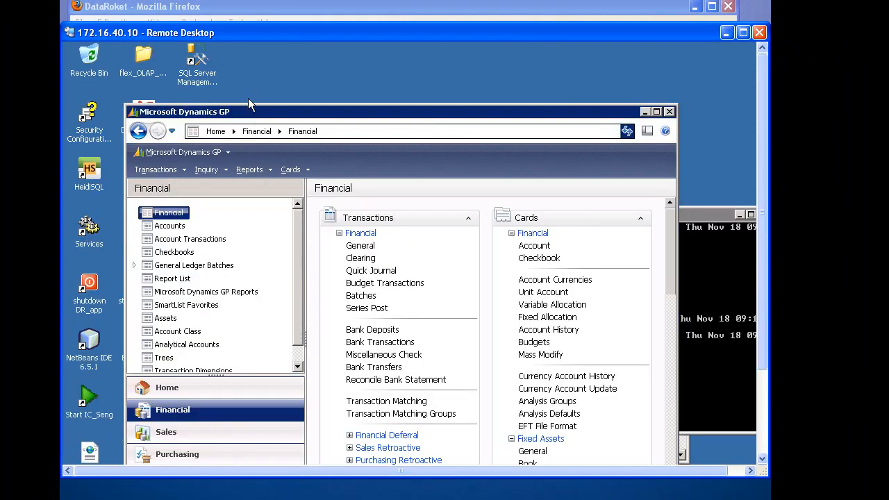
pyautogui.moveTo(247, 109); pyautogui.dragTo(239, 84)
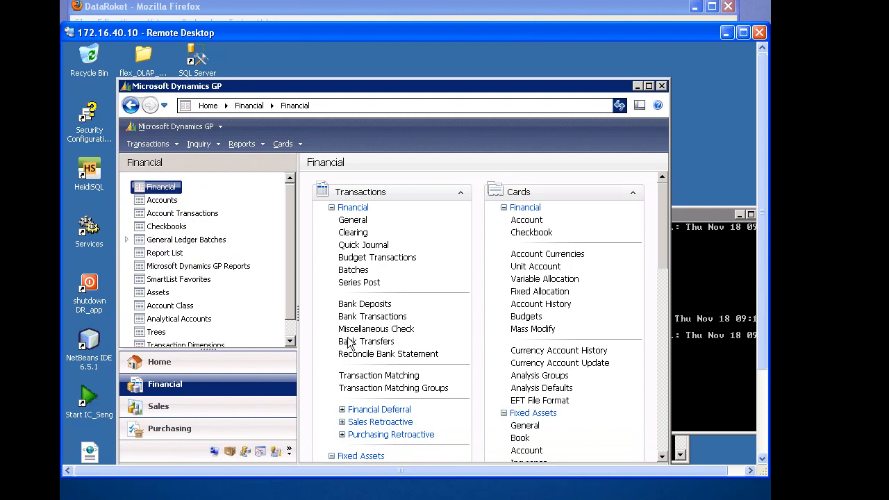
pyautogui.click(351, 408)
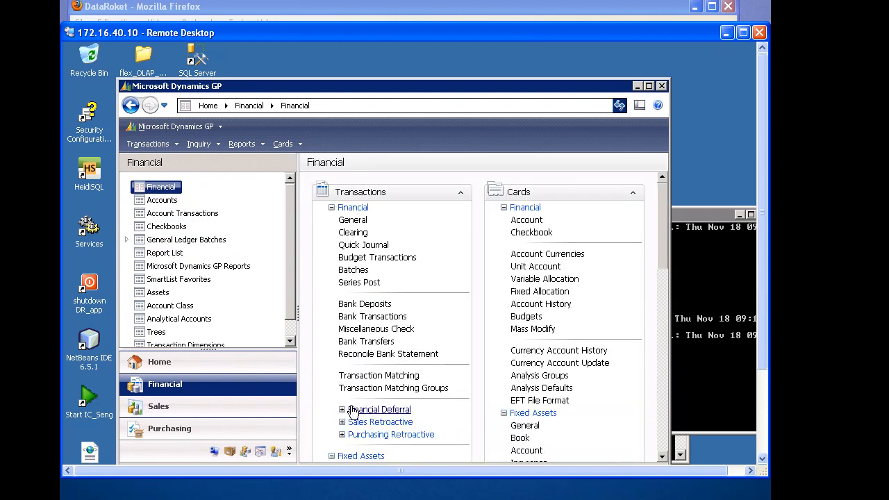
# - Open a new Firefox window and load the DynamicsGPWebServices bookmark from the MS Dynamics folder
pyautogui.click(86, 499)
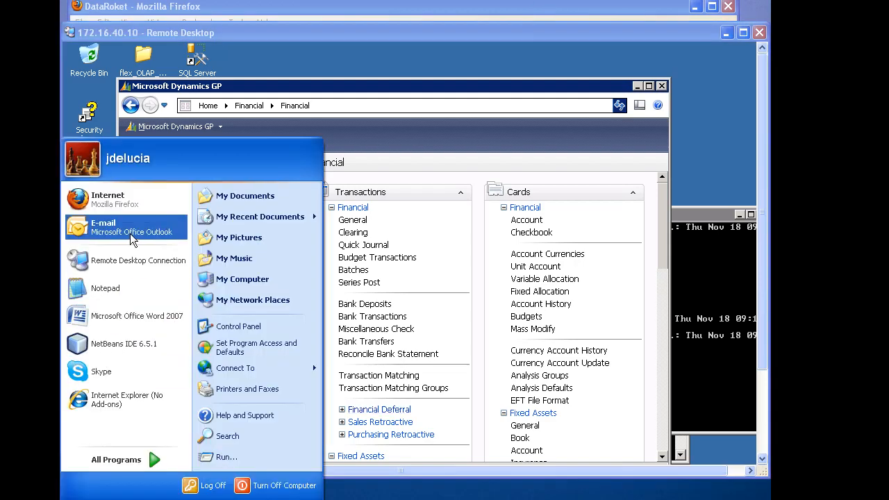
pyautogui.click(126, 209)
pyautogui.click(215, 38)
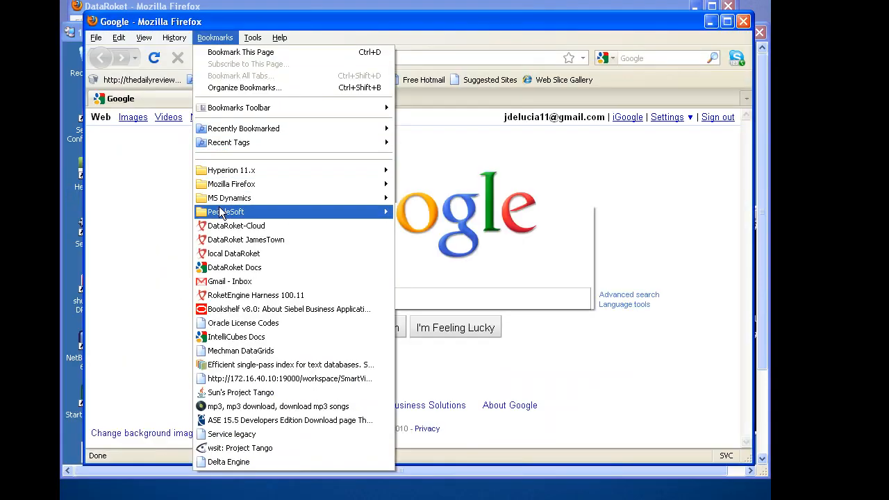
pyautogui.moveTo(220, 202)
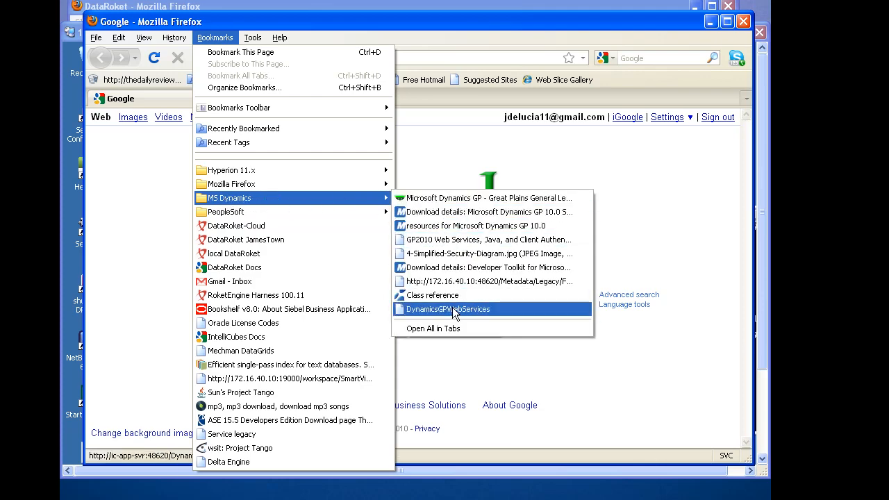
pyautogui.click(452, 312)
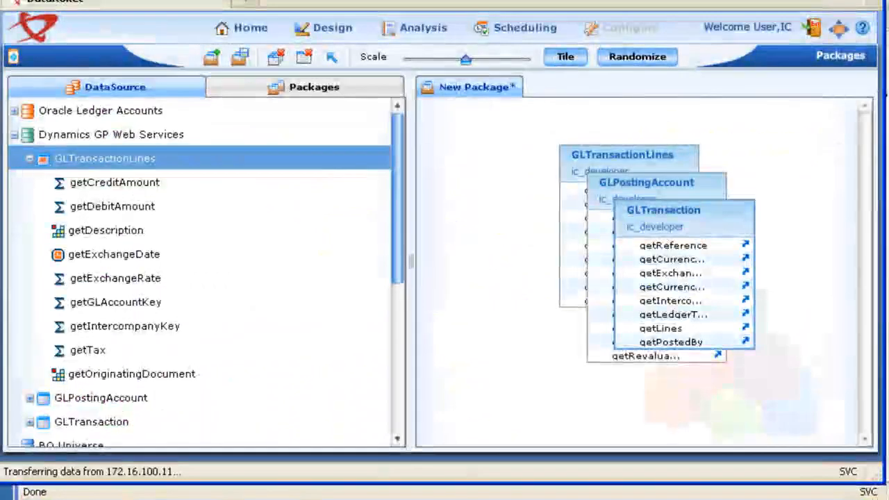
# - Back in DataRoket, close the active package and add the Dynamics GP Web Services tables to a fresh one
pyautogui.click(14, 136)
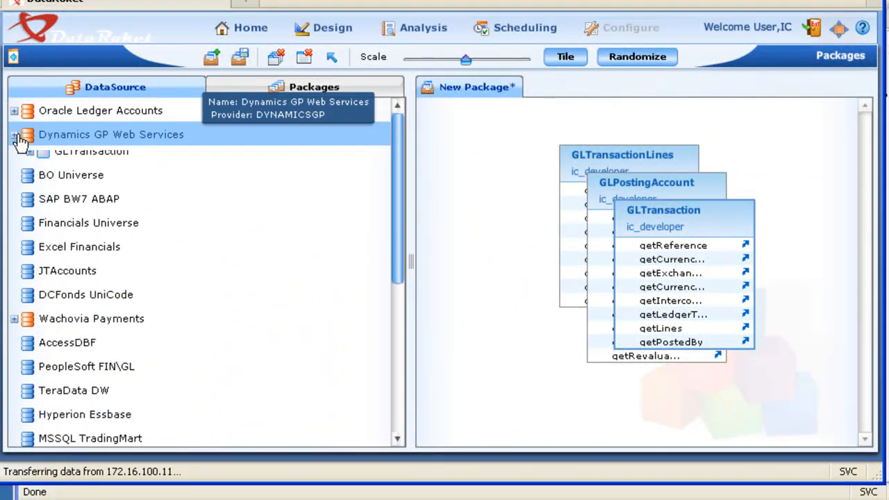
pyautogui.click(305, 58)
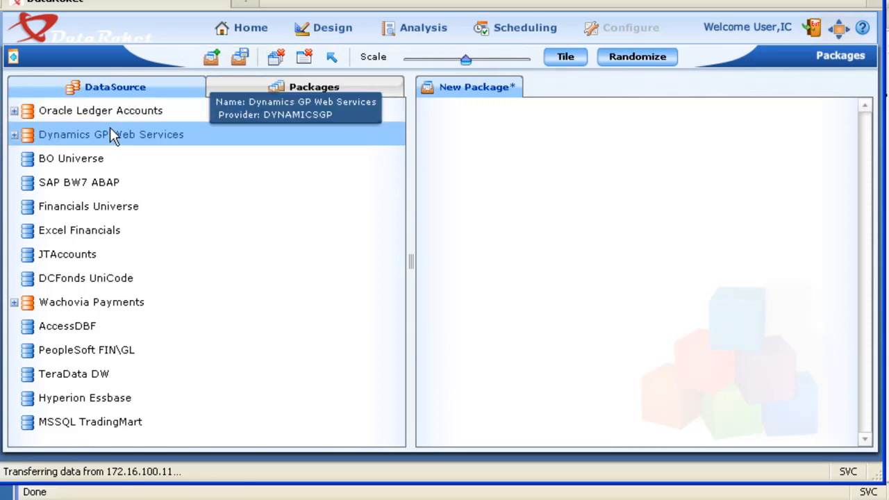
pyautogui.moveTo(110, 132); pyautogui.dragTo(587, 174)
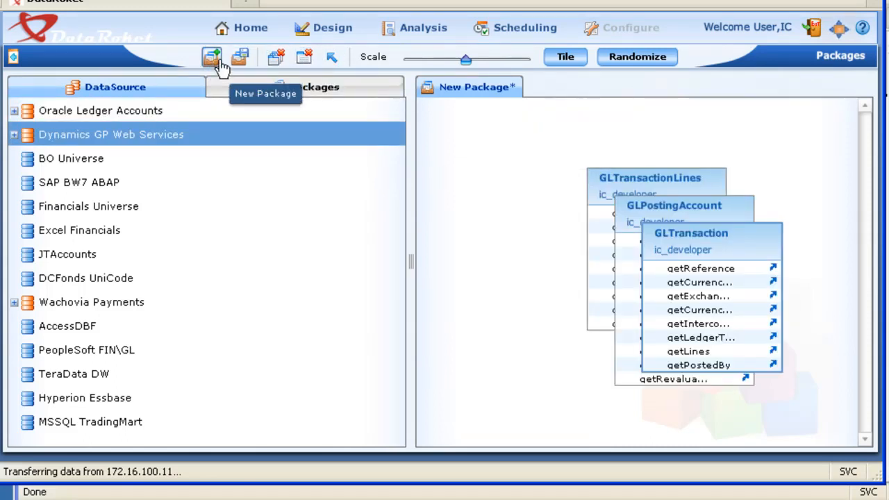
# - Save the package with the name Package Dynamics GP
pyautogui.click(246, 54)
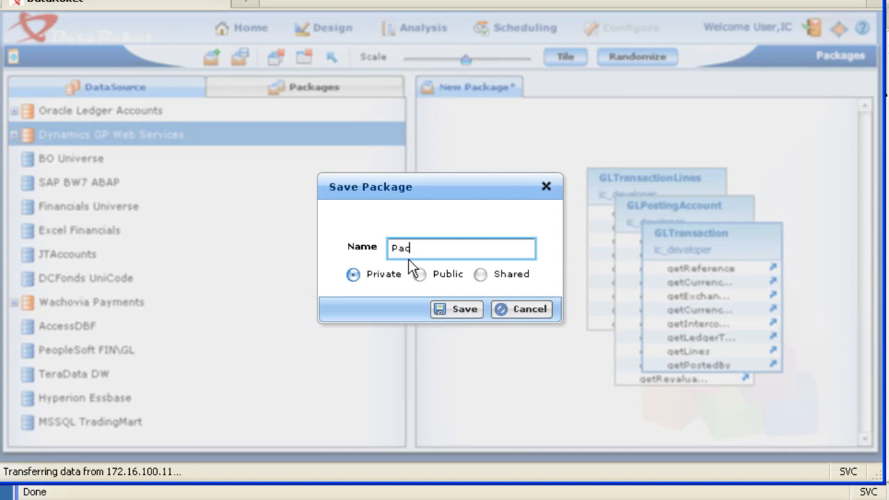
pyautogui.write('Package Dynamics GP')
pyautogui.click(457, 309)
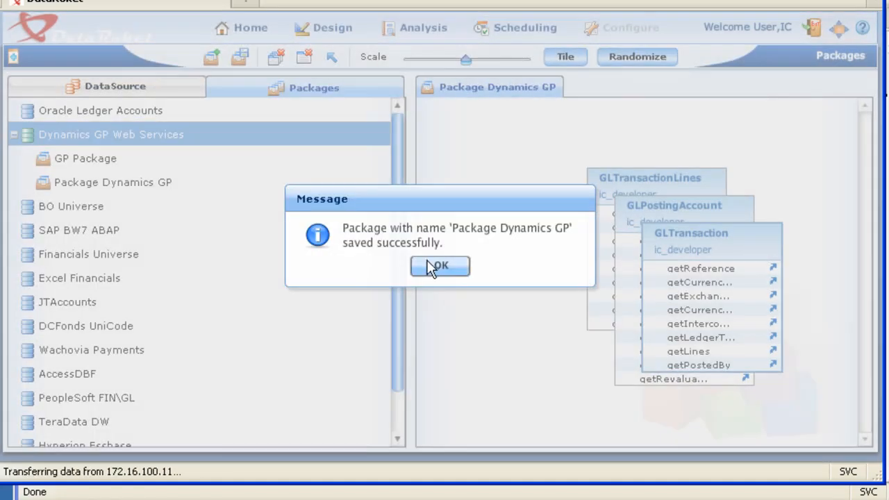
pyautogui.click(436, 264)
# - Expand GP Package down to the GLTransactionLines fields, and close the open Package Dynamics GP
pyautogui.click(41, 158)
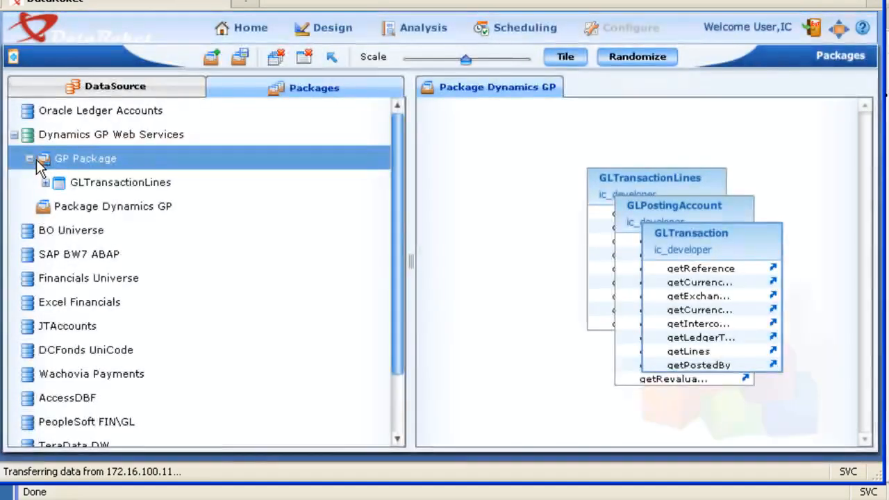
pyautogui.click(45, 183)
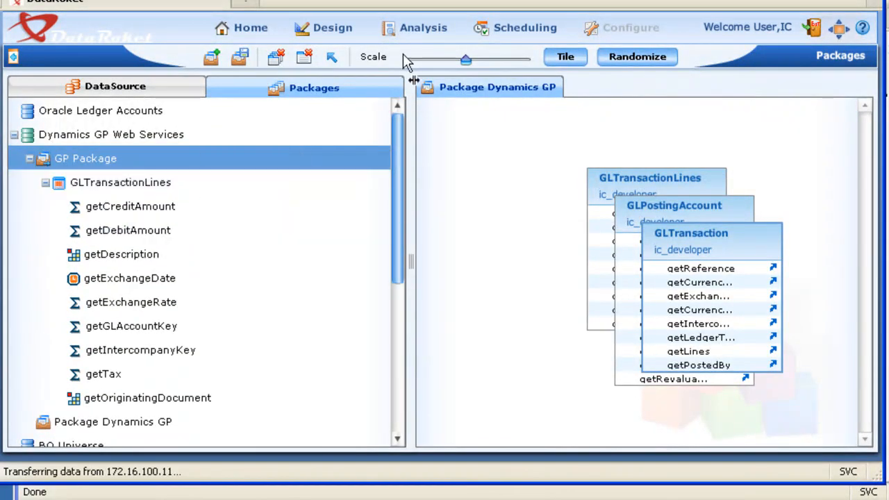
pyautogui.click(306, 56)
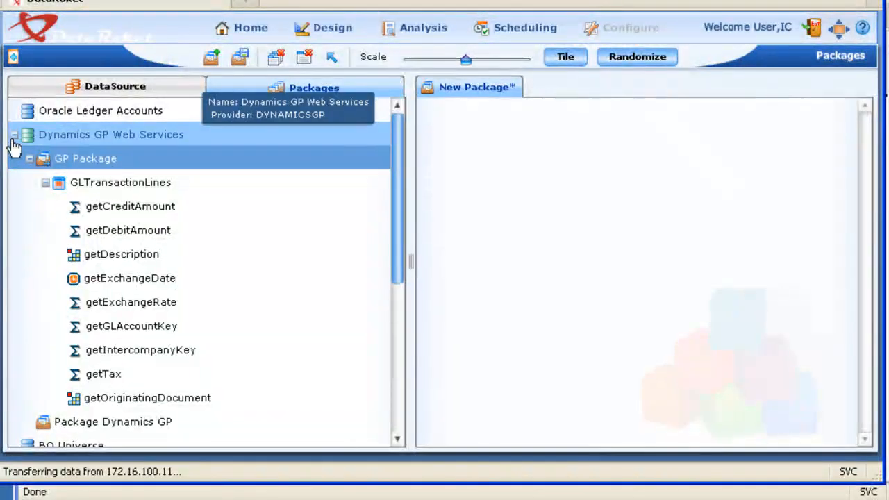
pyautogui.click(14, 135)
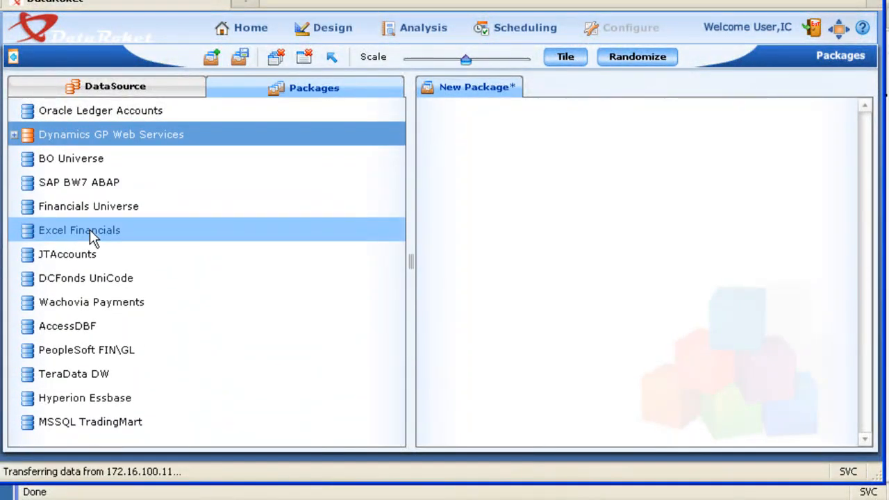
# - List the BO Universe packages, and expand the BO Universe data source down to the Year dimension under Time period
pyautogui.doubleClick(28, 169)
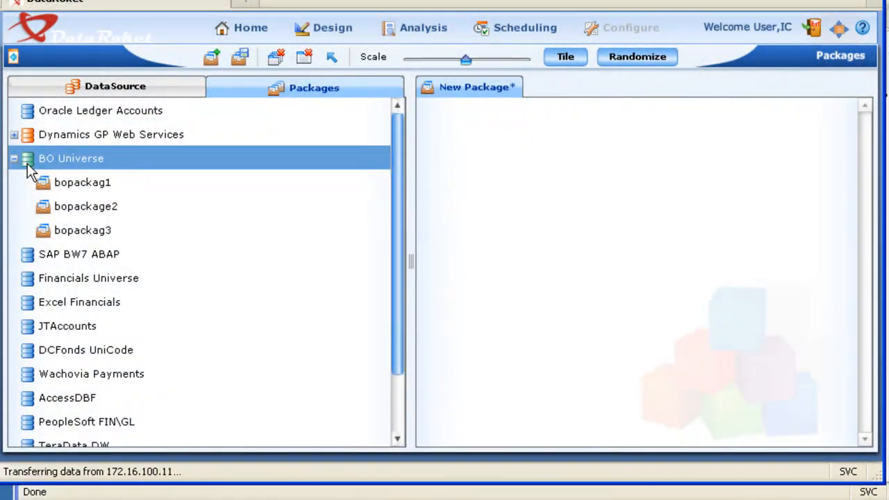
pyautogui.click(115, 89)
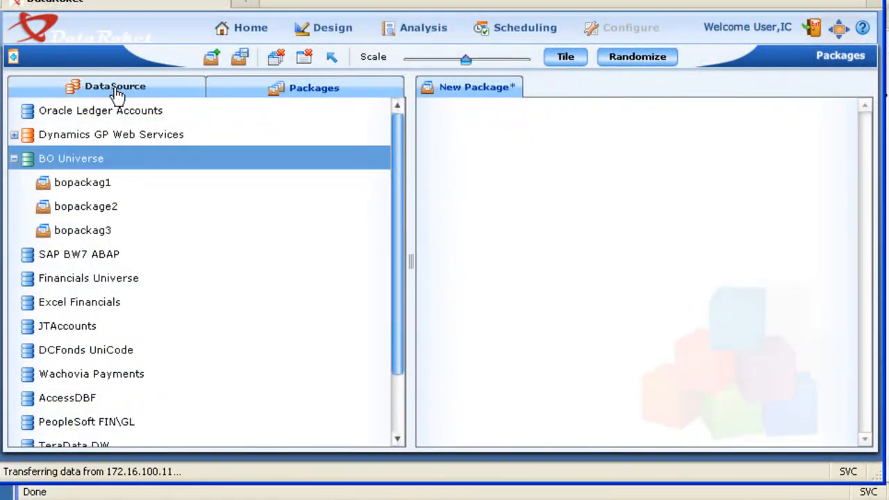
pyautogui.doubleClick(28, 157)
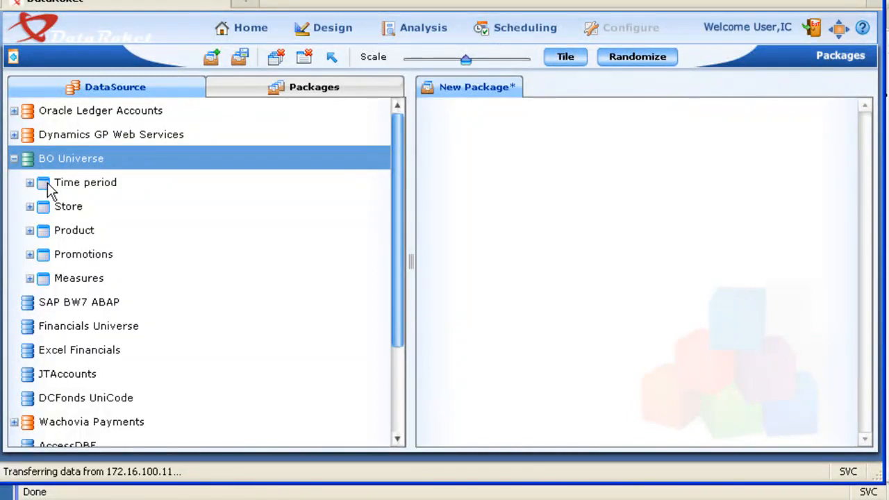
pyautogui.click(32, 184)
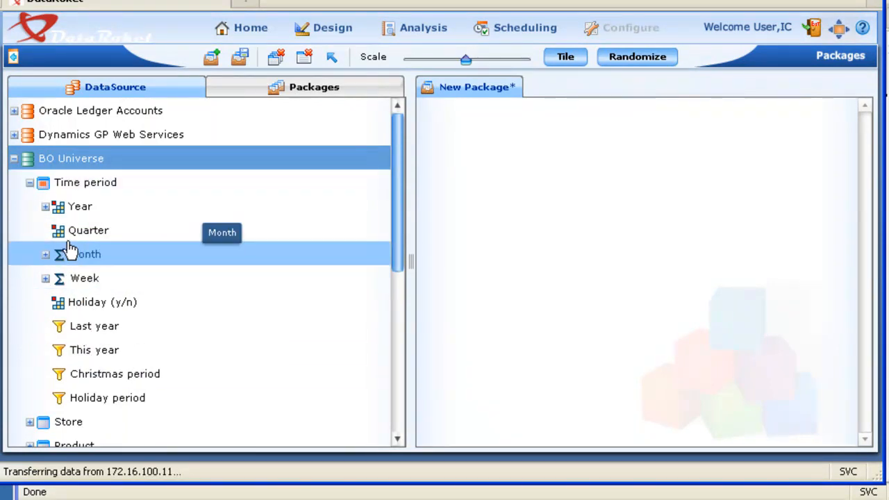
pyautogui.click(46, 207)
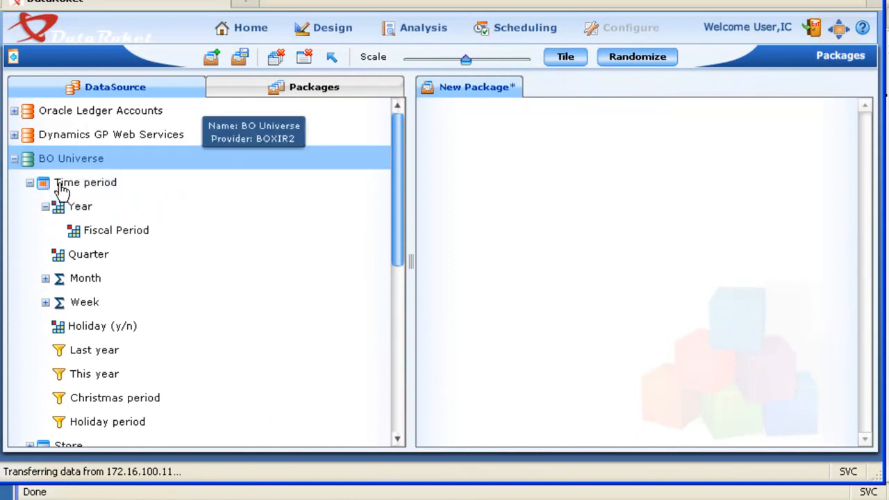
# - Add Time period and the rest of BO Universe to the new package, and spread out the Promotions, Product and Store tables
pyautogui.moveTo(62, 183); pyautogui.dragTo(524, 181)
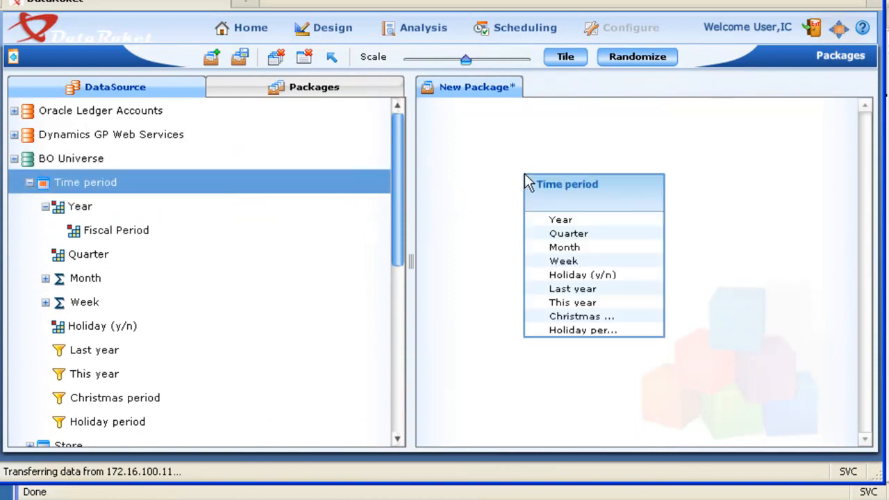
pyautogui.moveTo(41, 161); pyautogui.dragTo(744, 294)
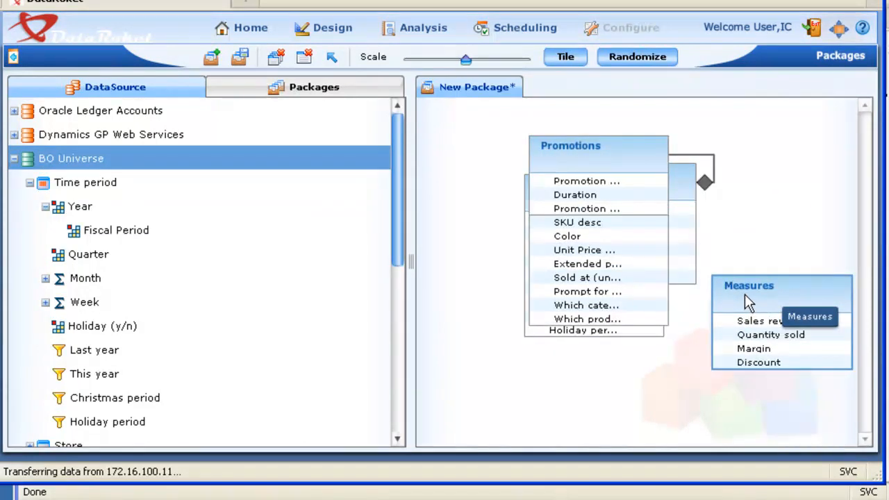
pyautogui.moveTo(621, 173); pyautogui.dragTo(530, 288)
pyautogui.moveTo(589, 172); pyautogui.dragTo(624, 334)
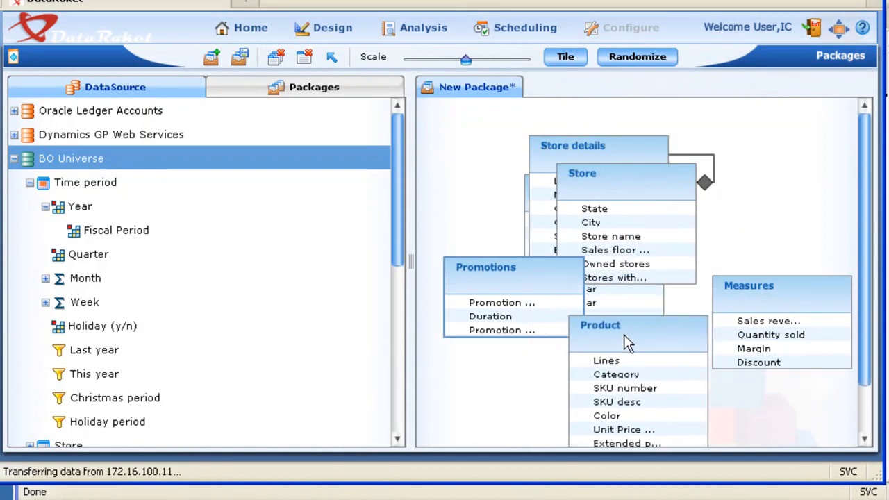
pyautogui.moveTo(621, 198); pyautogui.dragTo(733, 208)
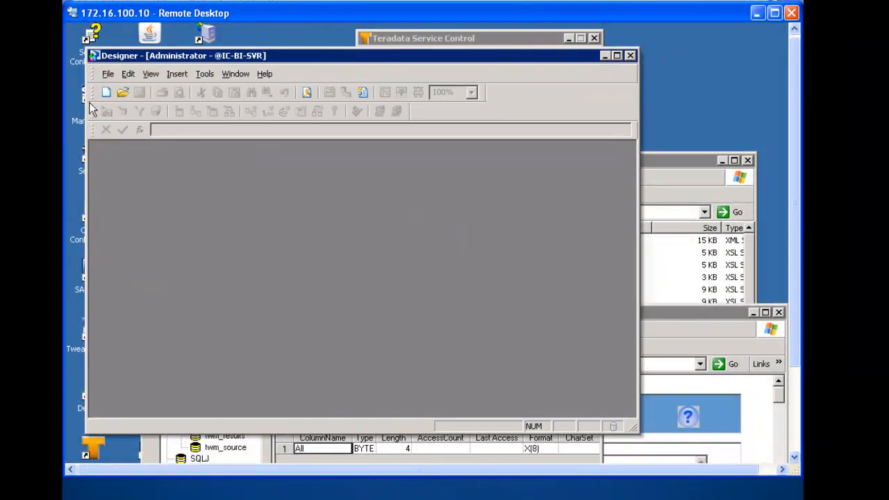
# - Switch to Designer on the remote server, open the eFashion.unv universe and expand its Time period class
pyautogui.click(109, 74)
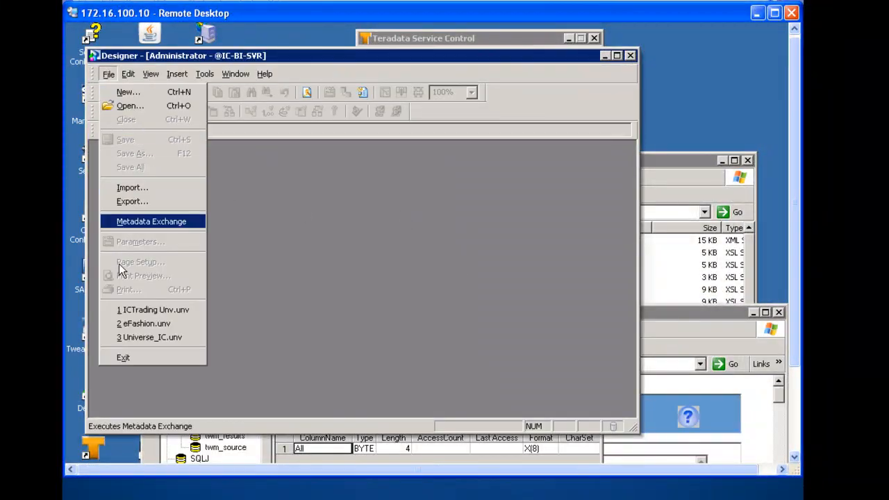
pyautogui.click(146, 324)
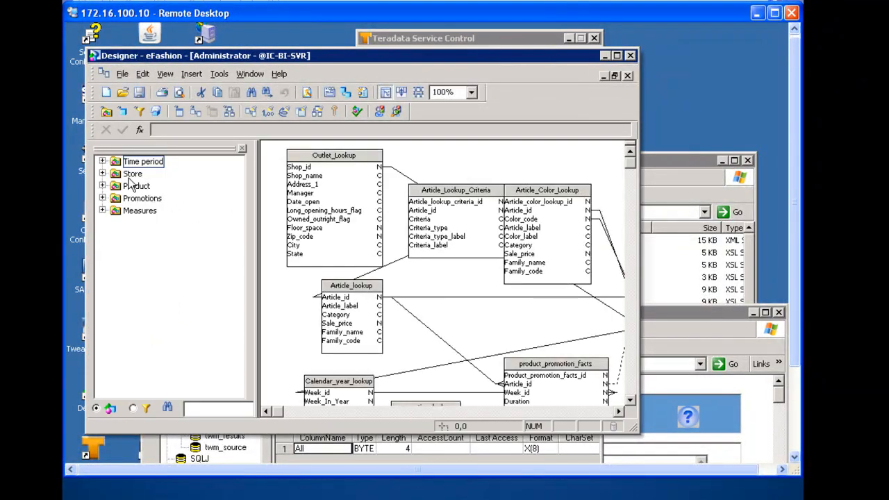
pyautogui.click(102, 161)
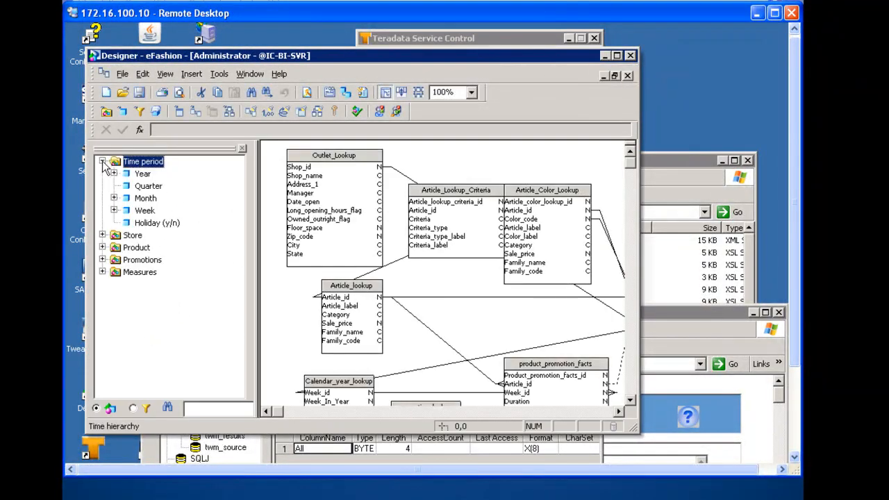
# - Expand the Store class down to the Store name details, and expand the Product class of the eFashion universe
pyautogui.click(103, 236)
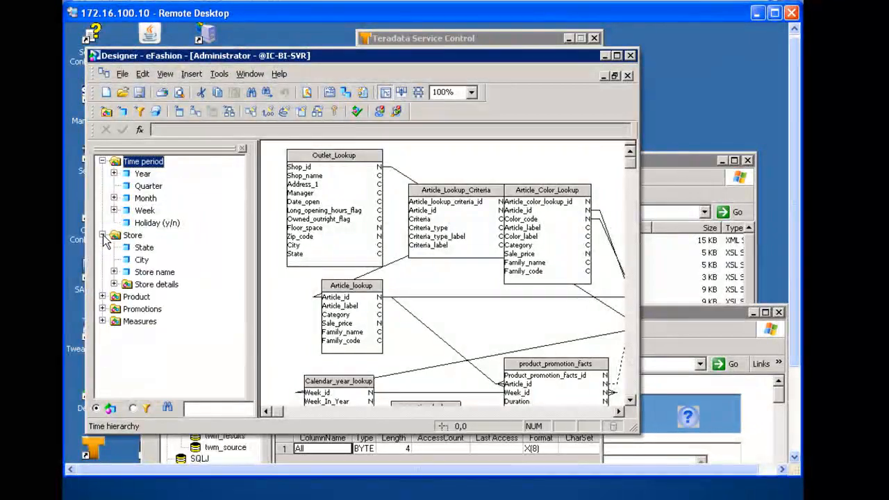
pyautogui.click(114, 272)
pyautogui.click(102, 322)
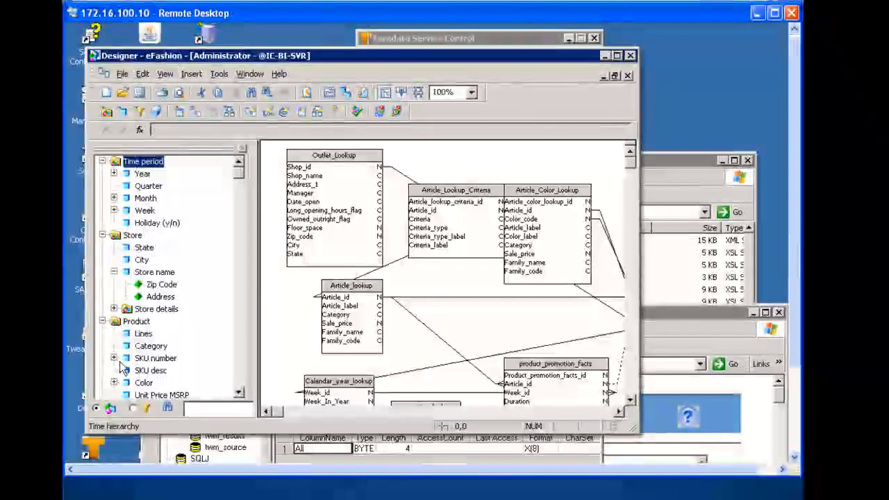
# - Open the Universe_IC.unv universe from the recently used universes
pyautogui.click(122, 74)
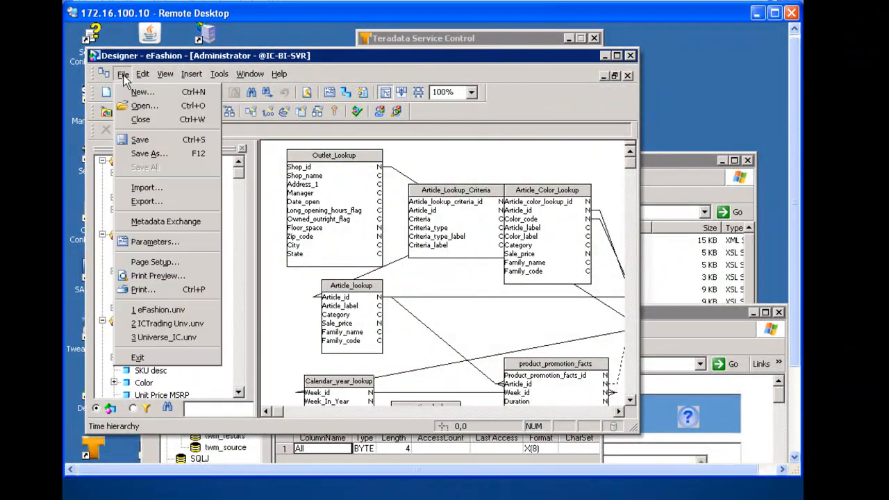
pyautogui.click(153, 338)
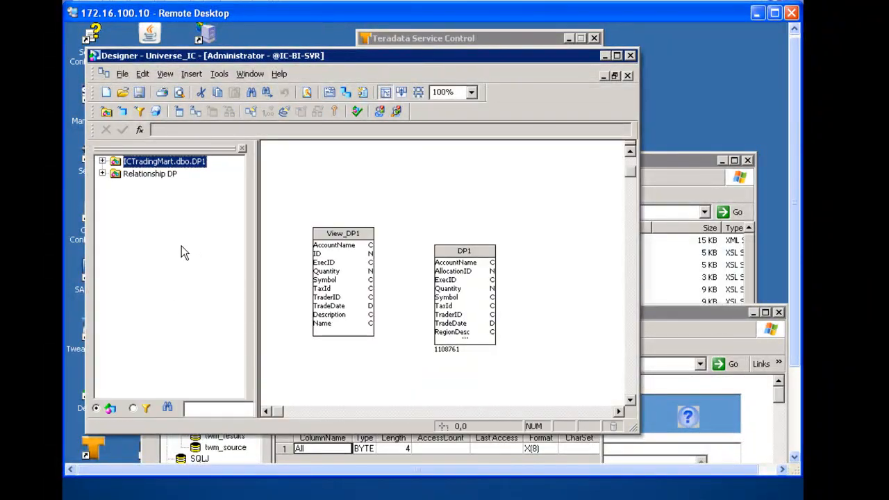
pyautogui.click(123, 73)
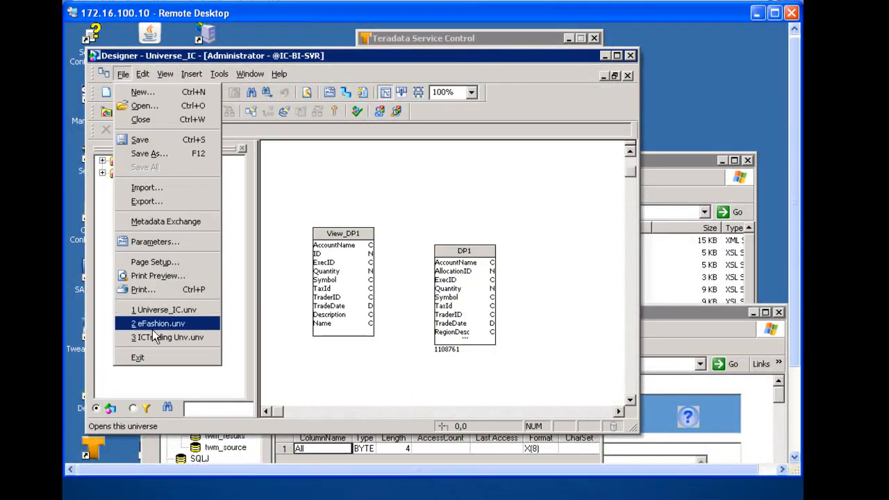
pyautogui.click(153, 310)
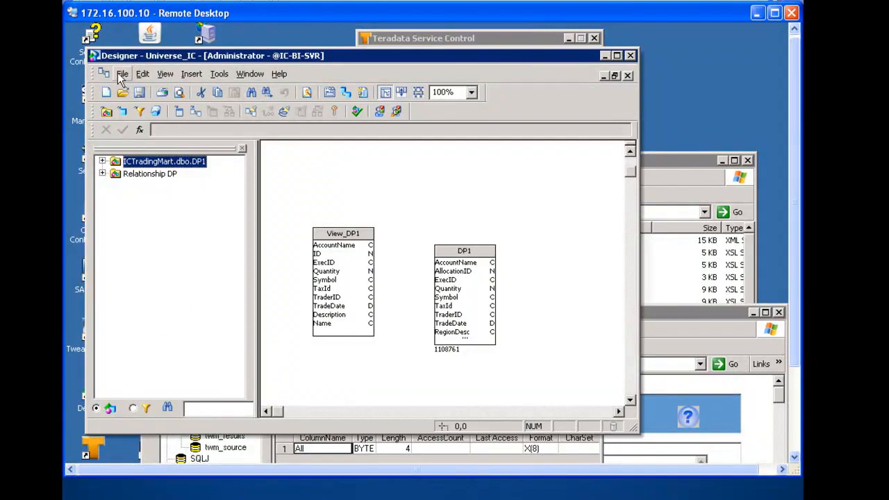
# - Open the ICTrading Unv.unv universe and set the zoom of its structure diagram to 25%
pyautogui.click(122, 74)
pyautogui.click(157, 338)
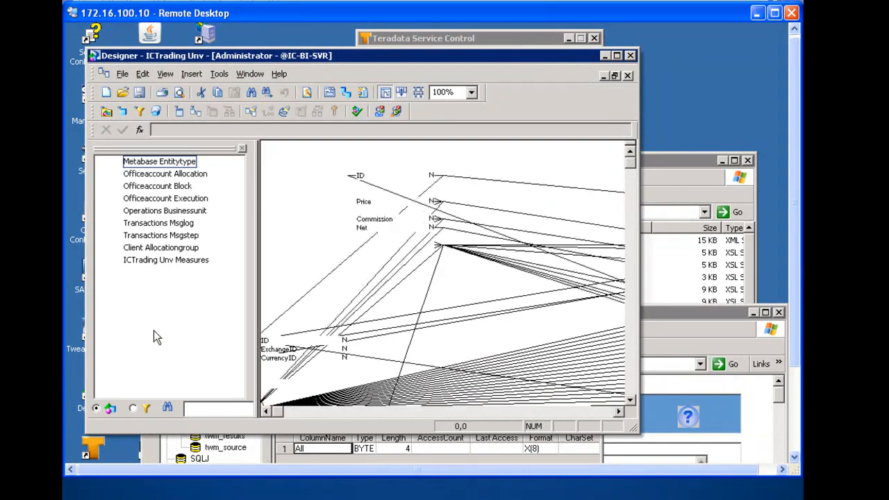
pyautogui.click(475, 96)
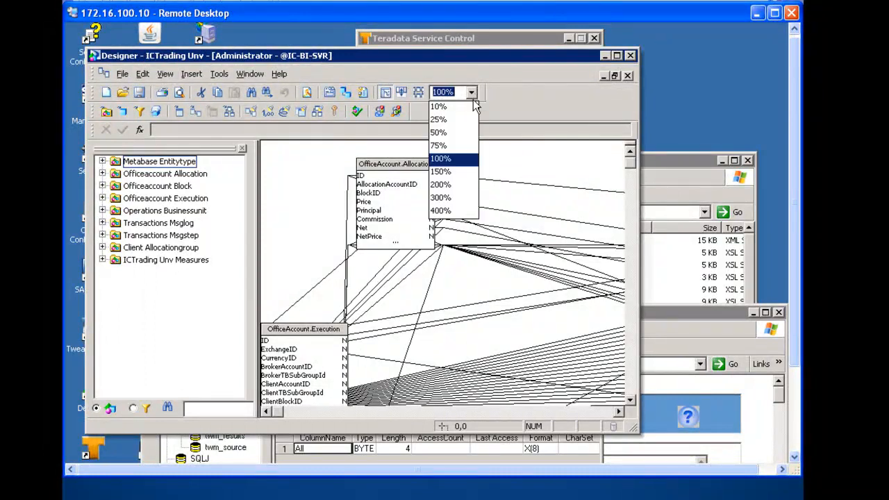
pyautogui.click(439, 119)
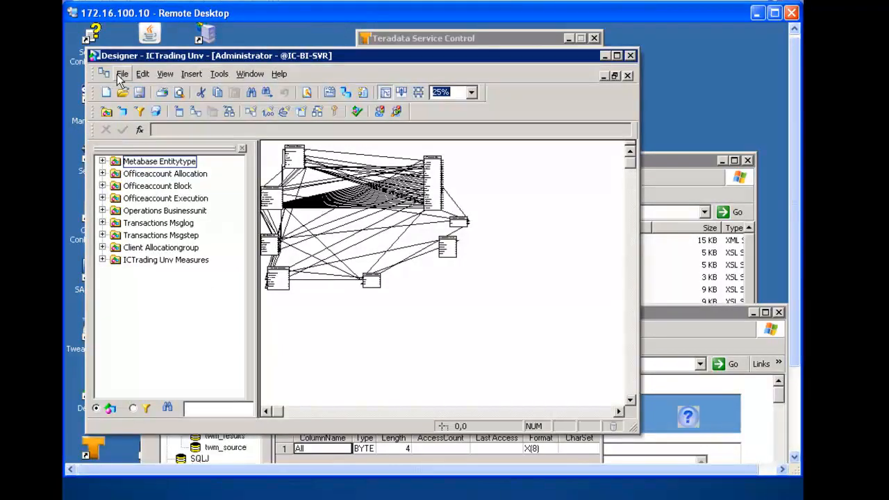
# - Switch back to DataRoket, move the Store details table clear of the Store table, and widen the package canvas
pyautogui.click(756, 13)
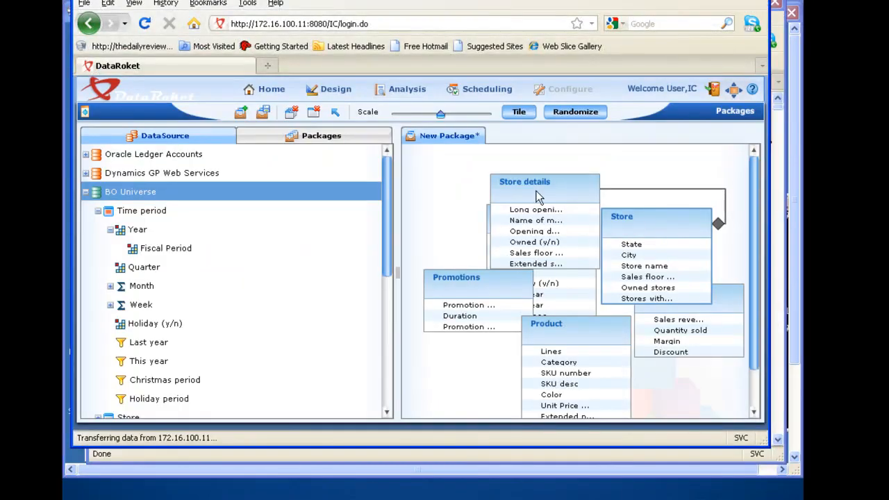
pyautogui.moveTo(534, 190); pyautogui.dragTo(465, 183)
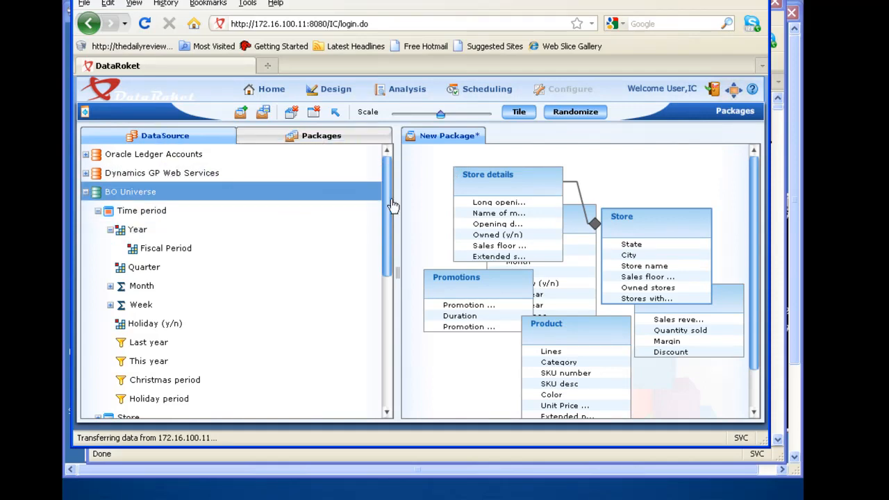
pyautogui.moveTo(398, 274); pyautogui.dragTo(314, 266)
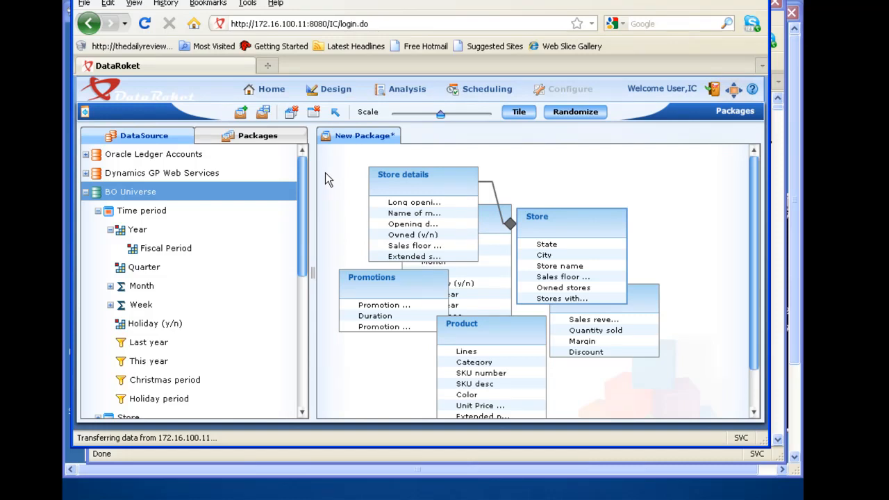
# - Save the new package as a private package named Package BO
pyautogui.click(262, 114)
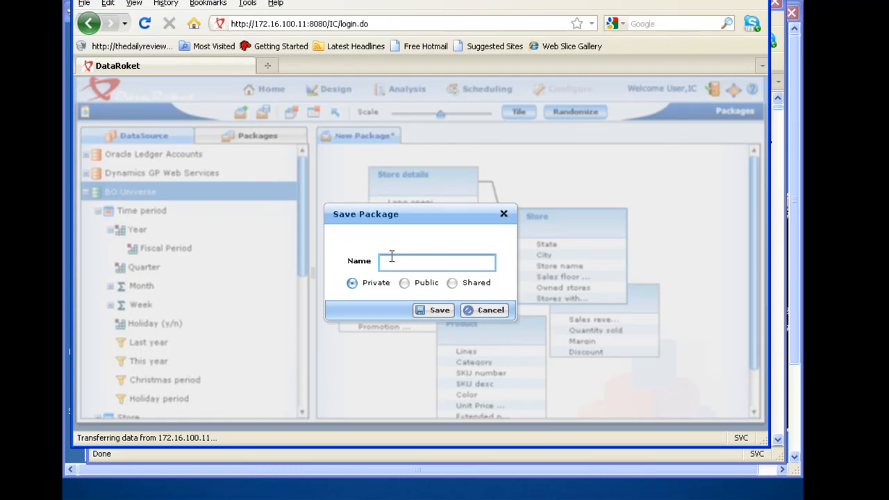
pyautogui.write('Package BO')
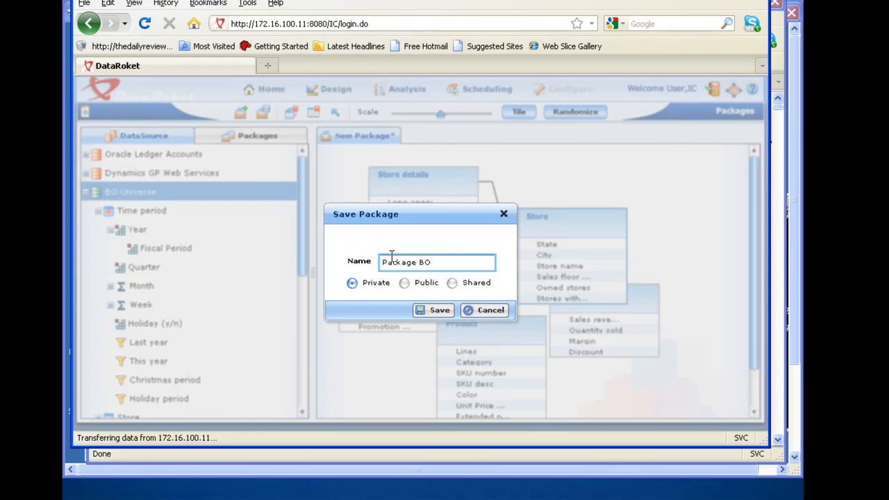
pyautogui.click(429, 310)
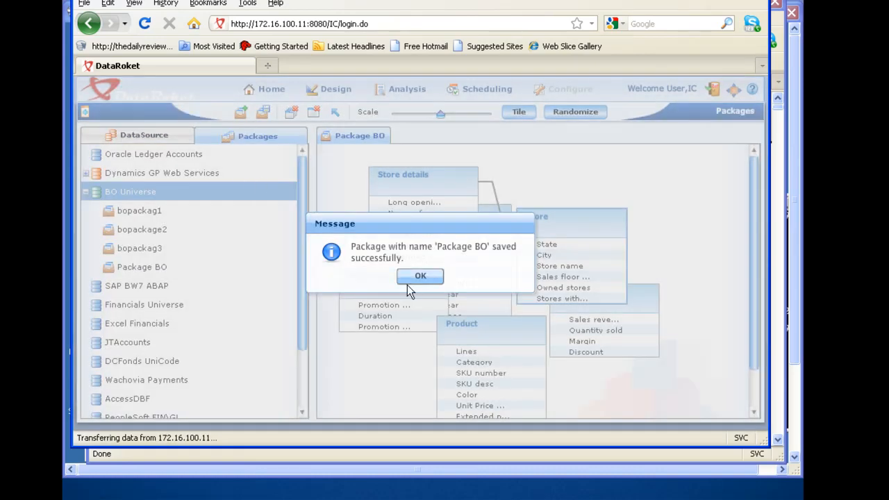
pyautogui.click(410, 280)
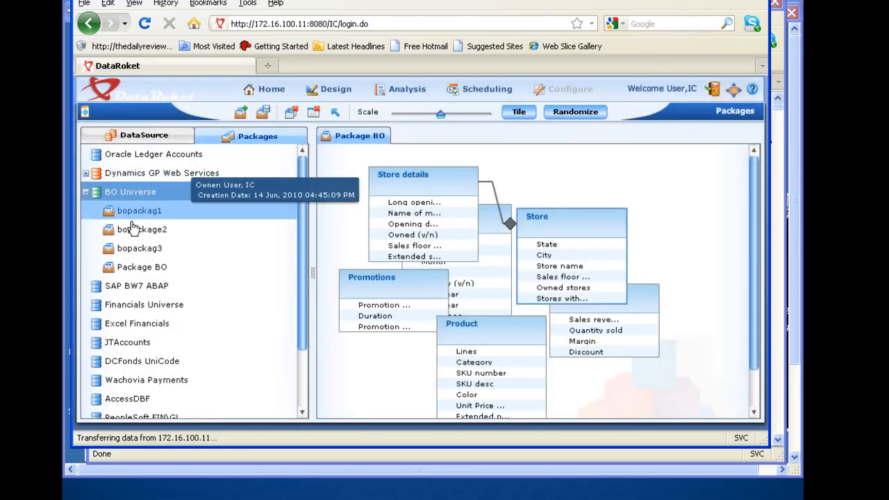
# - Expand Package BO down to the Time period fields, look through them, and collapse the package again
pyautogui.click(108, 269)
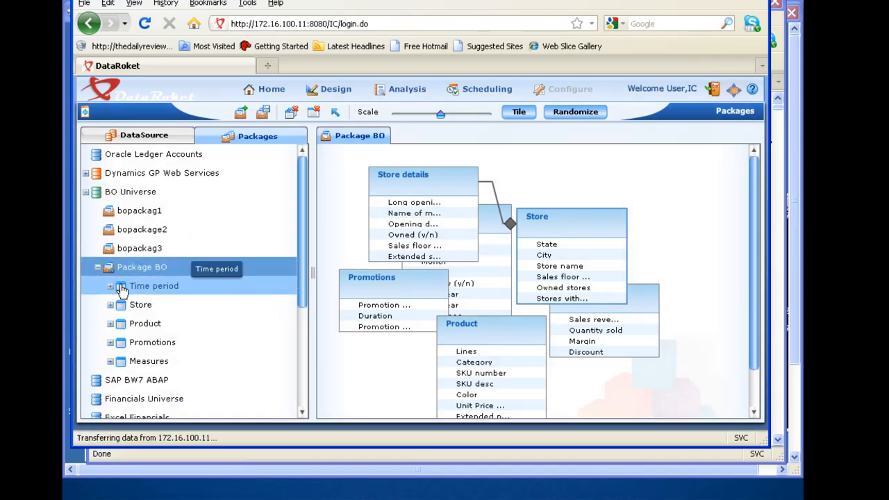
pyautogui.click(110, 286)
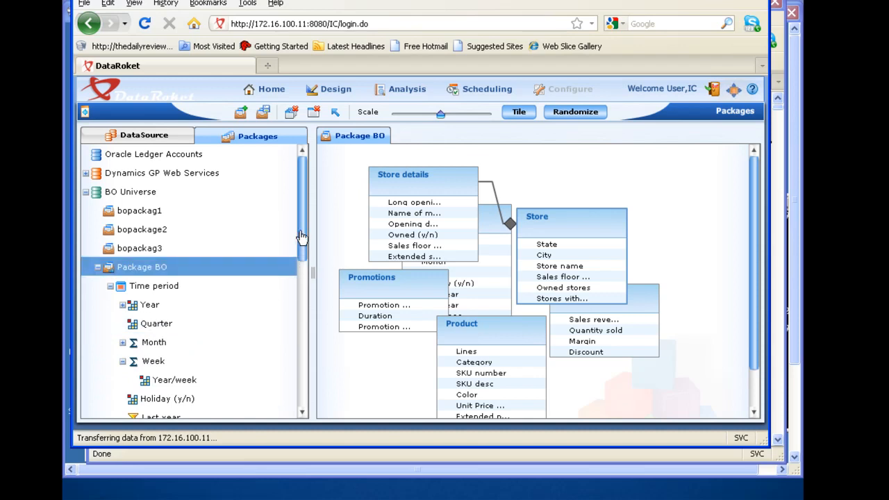
pyautogui.moveTo(302, 241); pyautogui.dragTo(294, 265)
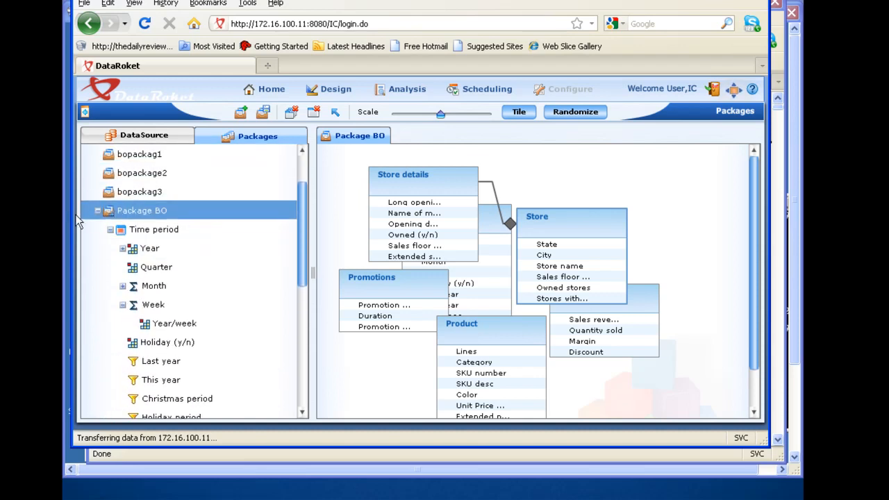
pyautogui.click(97, 211)
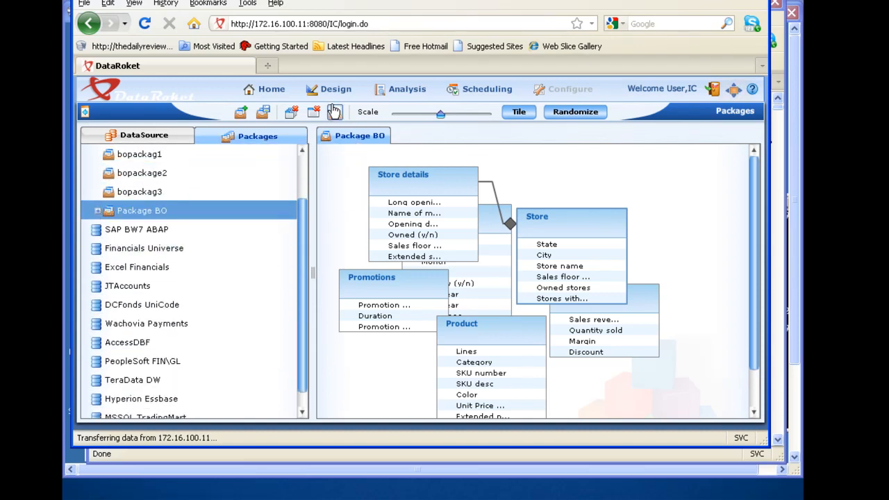
# - Close the open Package BO and collapse the BO Universe package list
pyautogui.click(313, 113)
pyautogui.scroll(1, 297, 209)
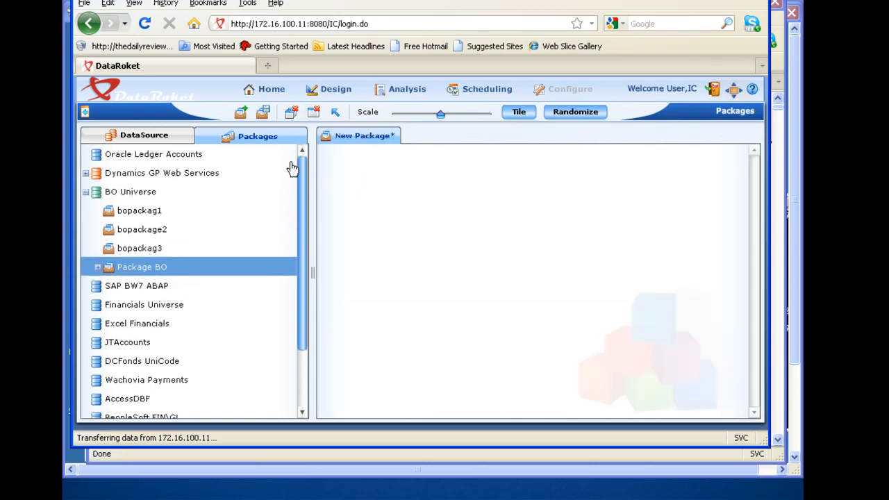
pyautogui.click(85, 193)
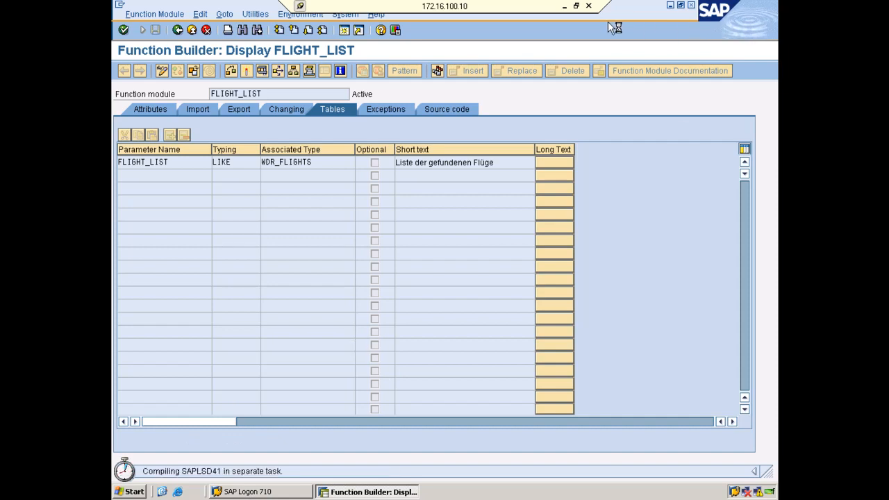
# - Take the remote SAP session out of full screen and look through the components of the WDR_FLIGHTS structure
pyautogui.click(575, 5)
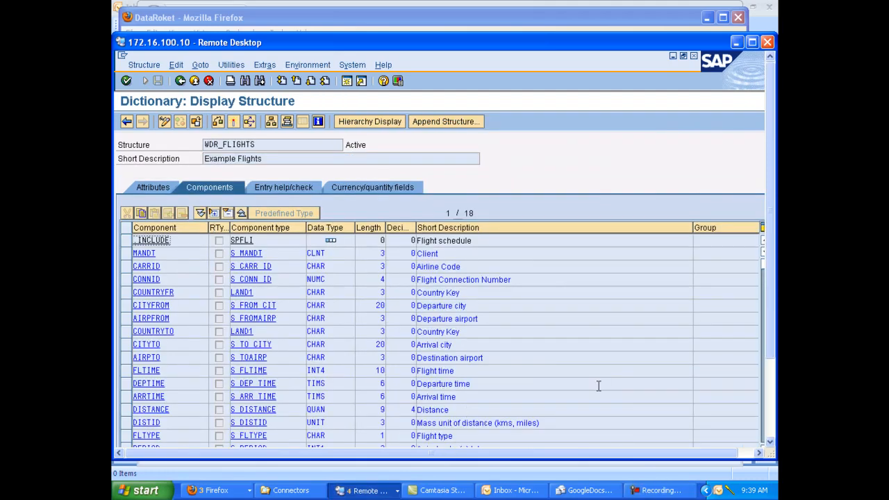
pyautogui.scroll(-1, 602, 393)
pyautogui.scroll(-1, 601, 393)
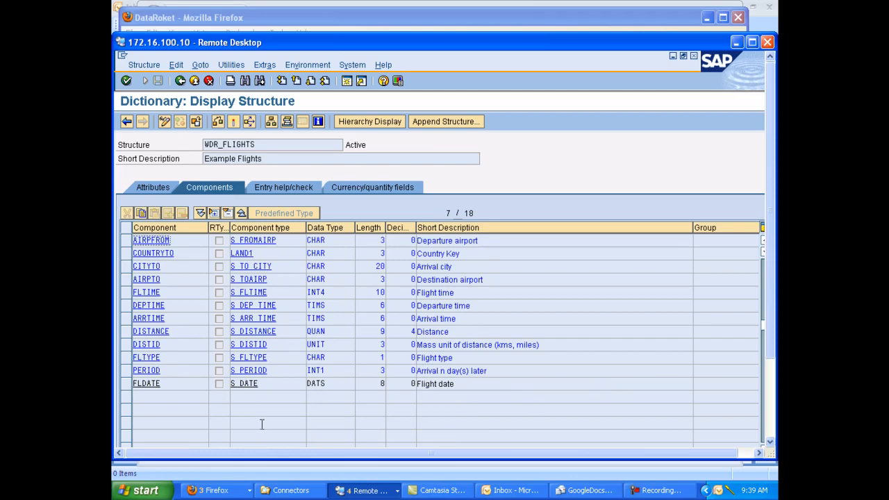
pyautogui.scroll(2, 154, 413)
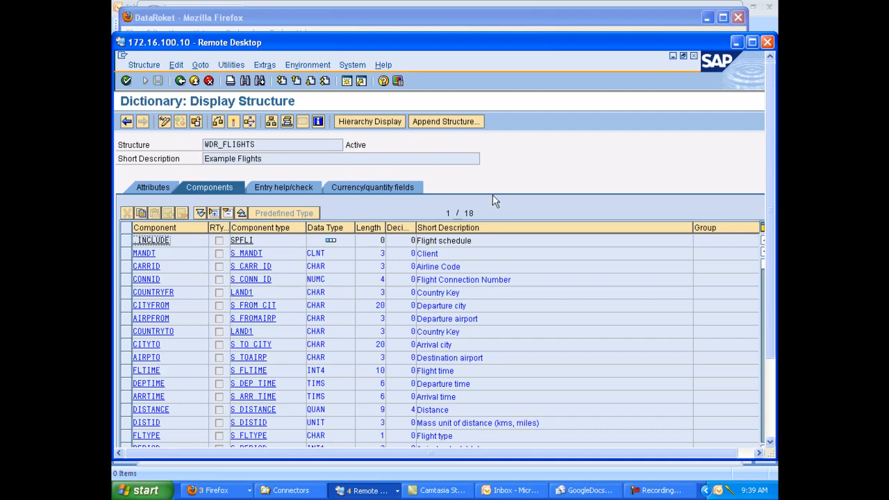
# - Switch back to DataRoket, collapse the SAP BW7 ABAP data source, and close the unsaved flight package
pyautogui.click(736, 43)
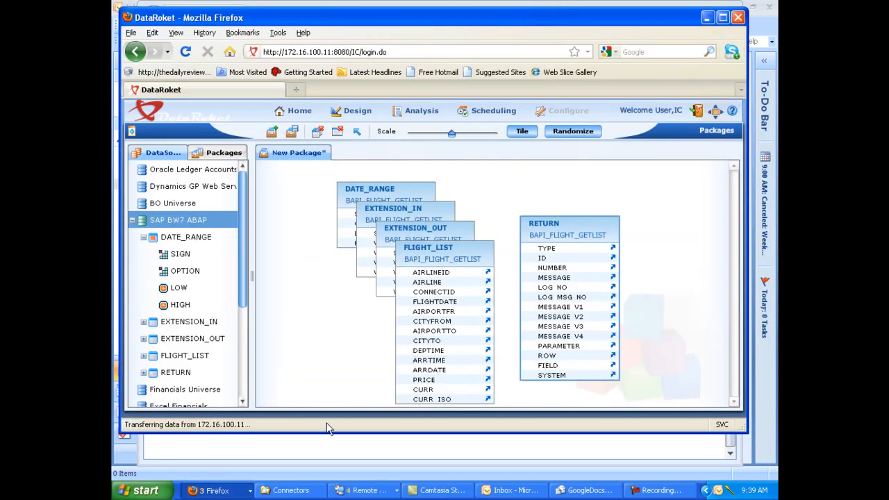
pyautogui.click(137, 221)
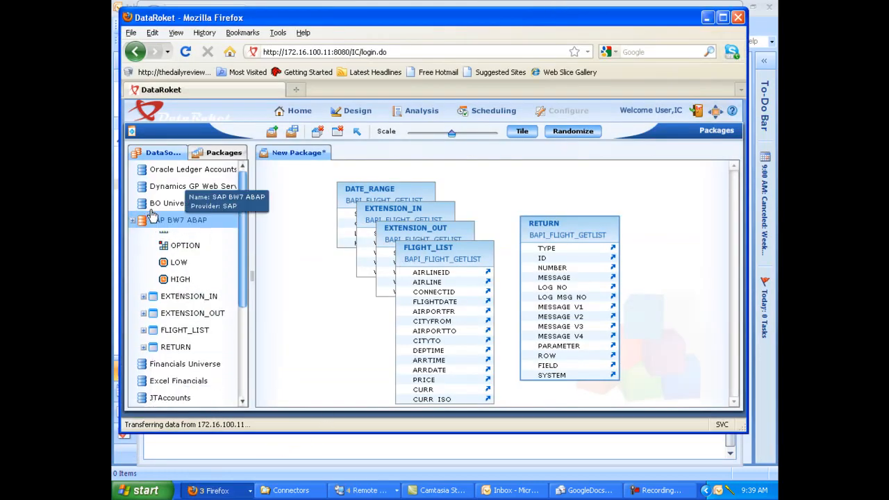
pyautogui.click(337, 132)
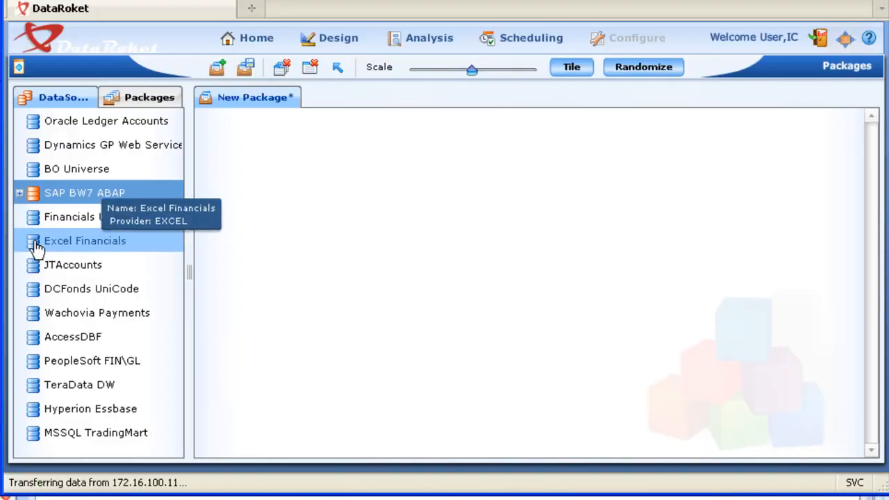
# - Load the Excel Financials data source, add it to the new package, and place its xlsx and xls tables side by side
pyautogui.doubleClick(34, 241)
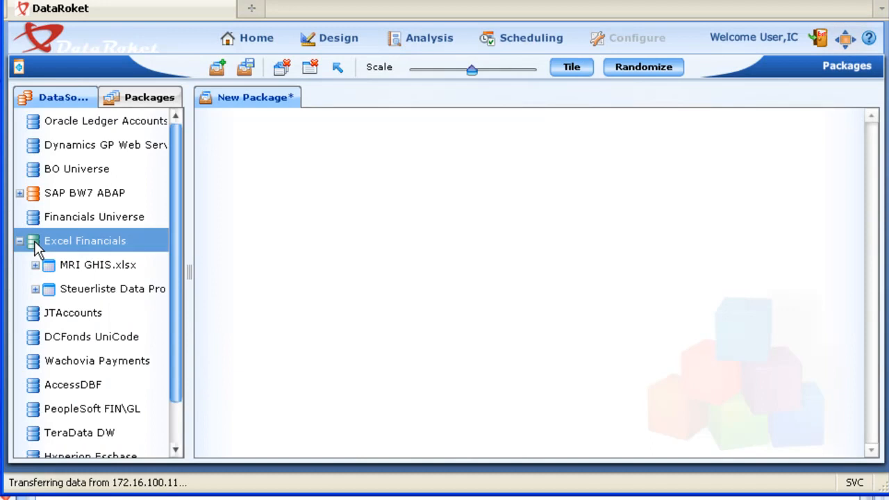
pyautogui.moveTo(41, 243); pyautogui.dragTo(387, 167)
pyautogui.moveTo(443, 193); pyautogui.dragTo(604, 168)
pyautogui.moveTo(495, 181); pyautogui.dragTo(492, 158)
pyautogui.click(491, 158)
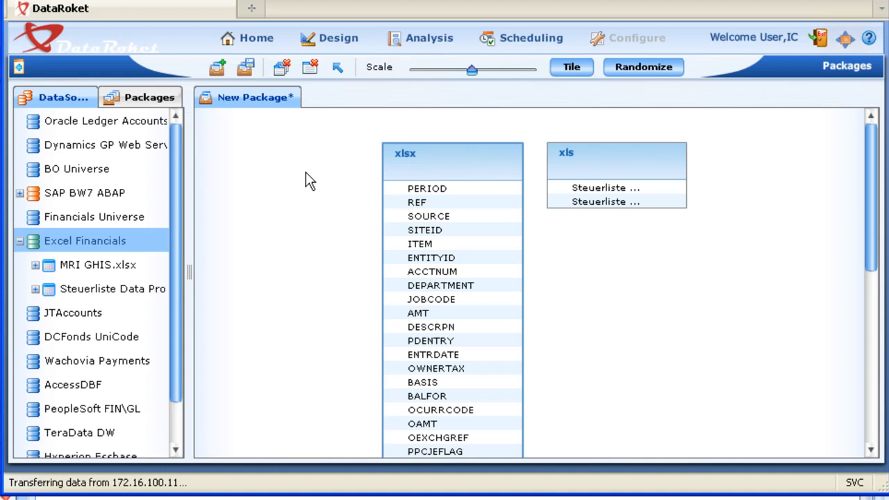
# - Expand MRI GHIS.xlsx, look through its fields, and widen the data source tree
pyautogui.click(35, 264)
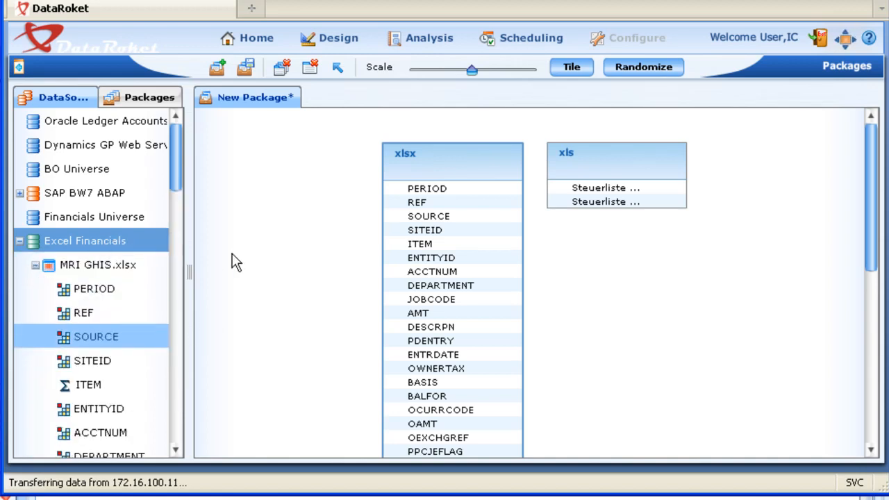
pyautogui.moveTo(179, 170); pyautogui.dragTo(182, 236)
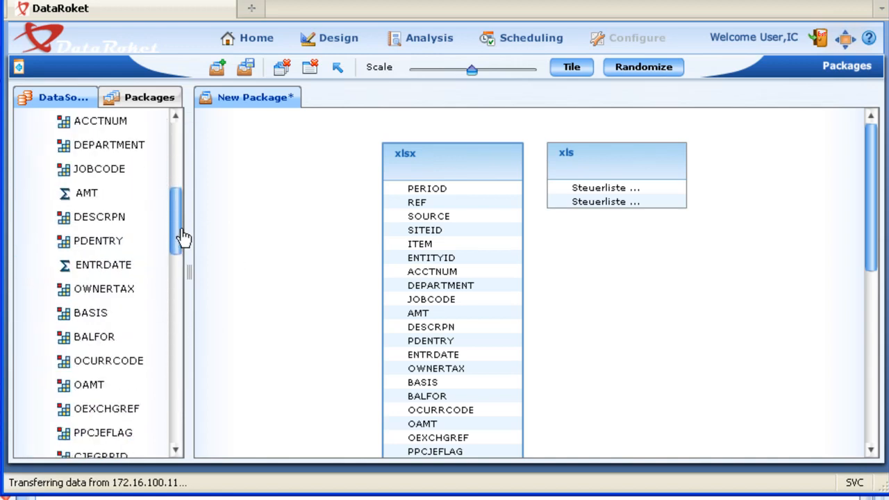
pyautogui.moveTo(189, 266); pyautogui.dragTo(249, 187)
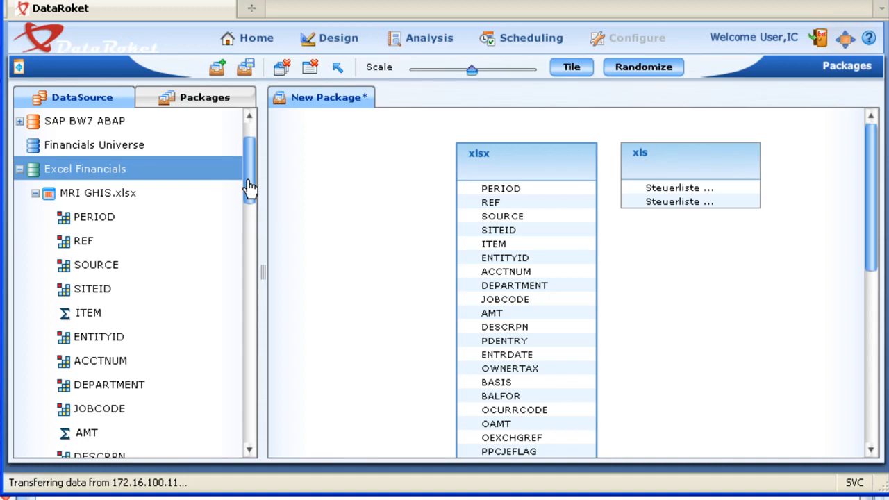
# - Close the unsaved Excel package and collapse the Excel Financials data source
pyautogui.click(310, 67)
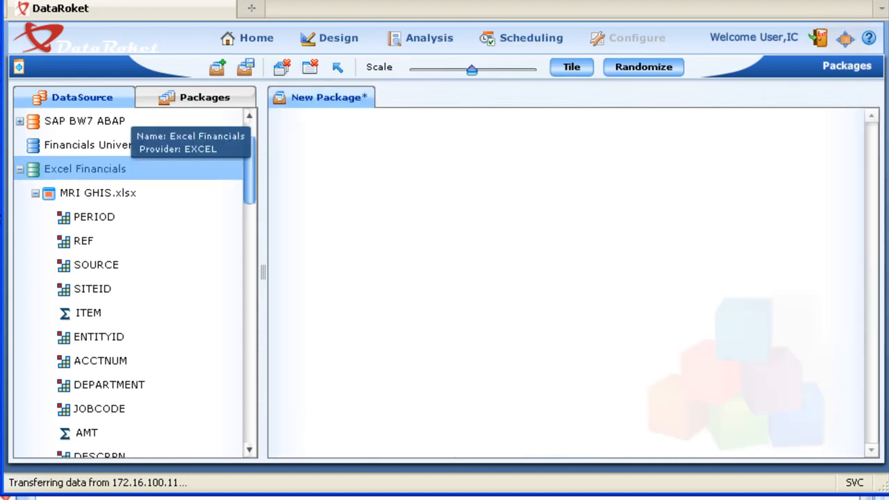
pyautogui.click(18, 169)
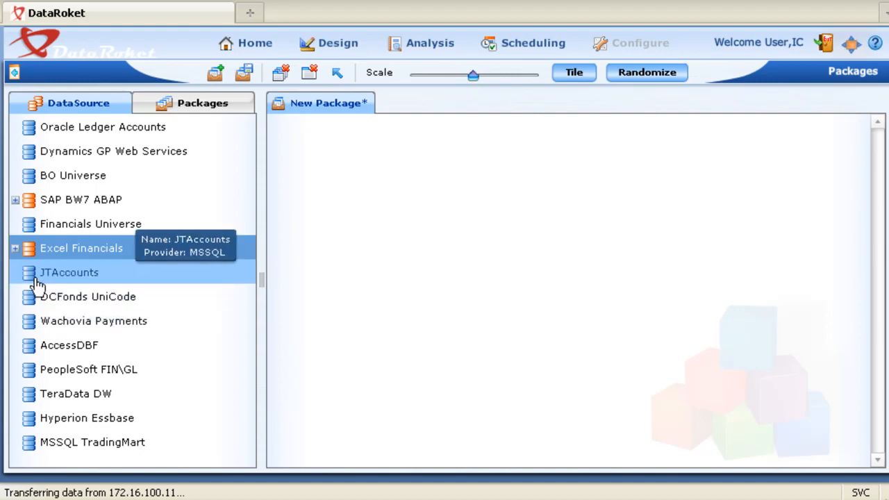
# - Load the MSSQL TradingMart data source, add it with all its tables to the new package, and readjust the data source tree's width
pyautogui.click(31, 445)
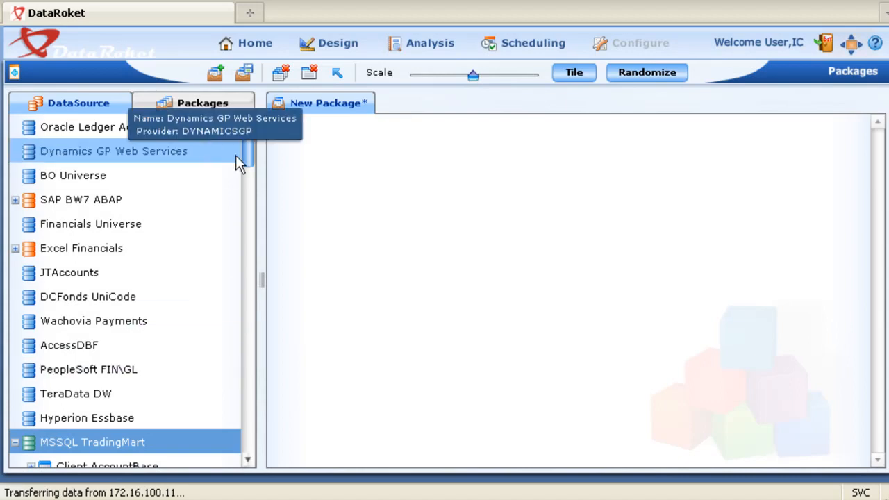
pyautogui.moveTo(249, 159); pyautogui.dragTo(248, 197)
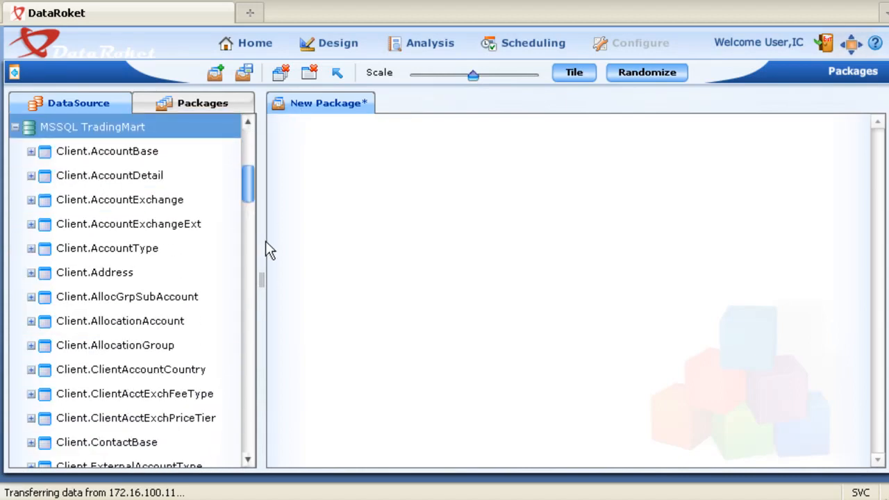
pyautogui.moveTo(261, 273); pyautogui.dragTo(406, 290)
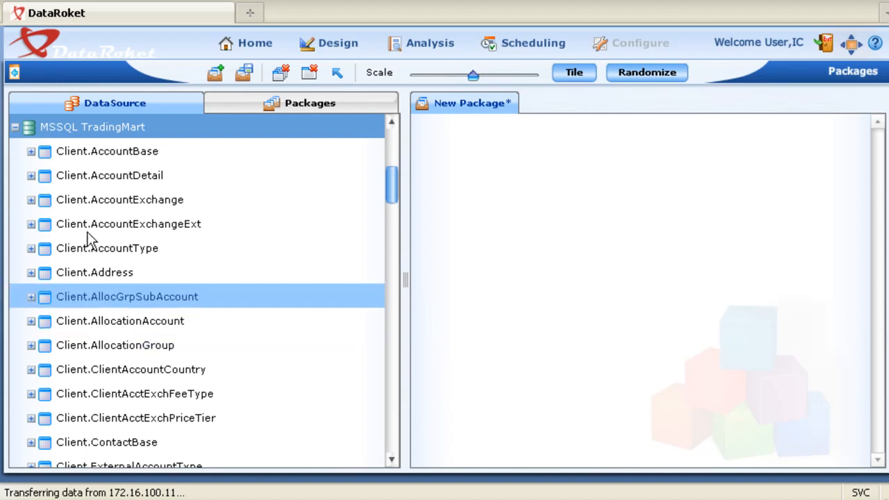
pyautogui.moveTo(75, 133); pyautogui.dragTo(605, 174)
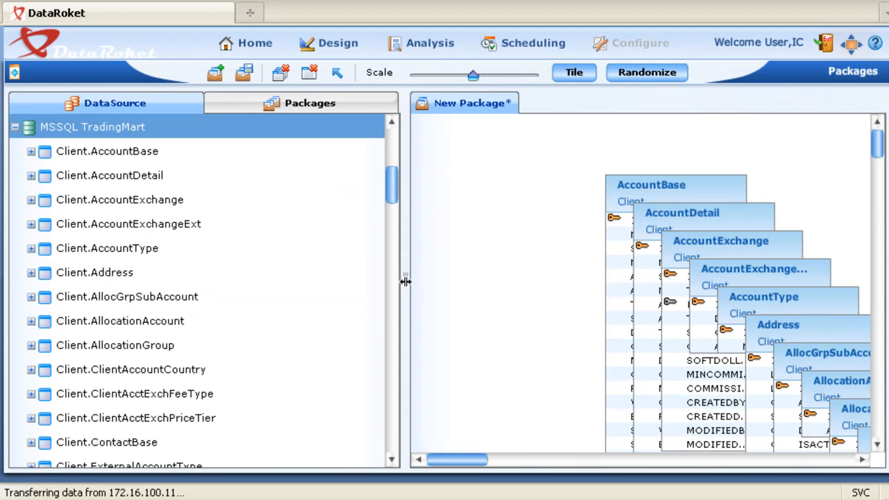
pyautogui.moveTo(405, 281); pyautogui.dragTo(207, 242)
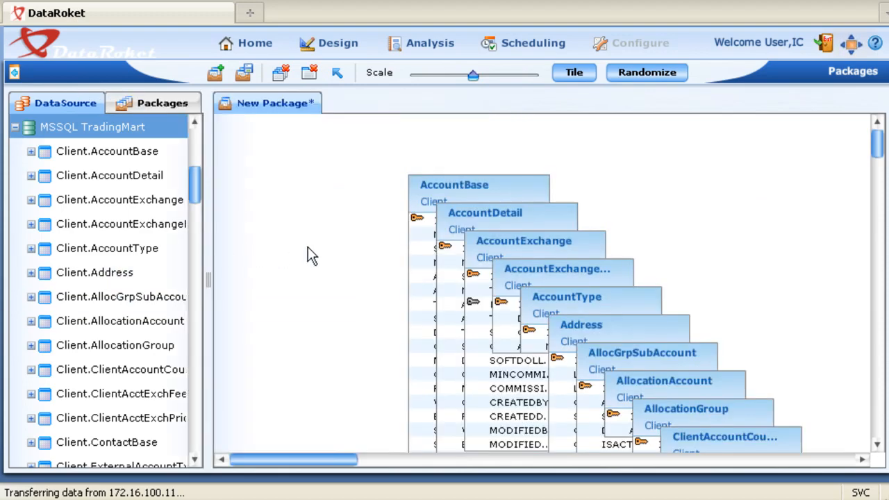
# - Randomize the layout of the TradingMart tables and view them at a much smaller scale before restoring roughly the original scale
pyautogui.scroll(-1, 307, 247)
pyautogui.scroll(-1, 308, 246)
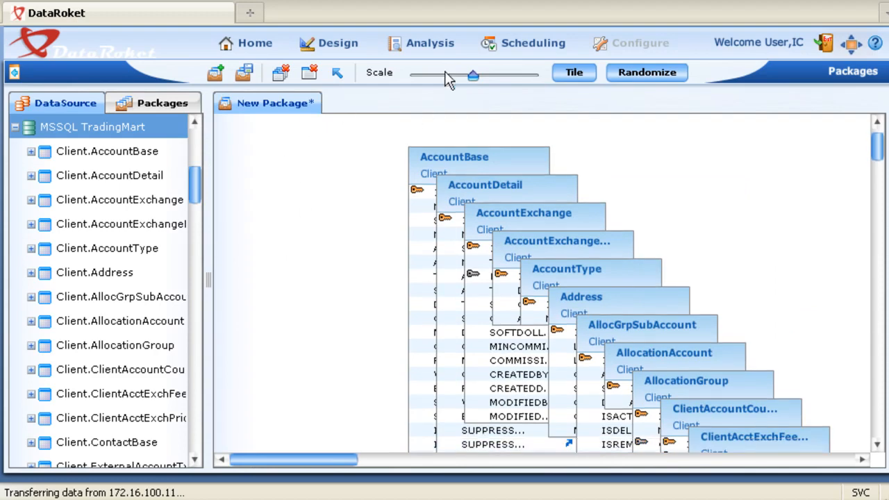
pyautogui.click(630, 76)
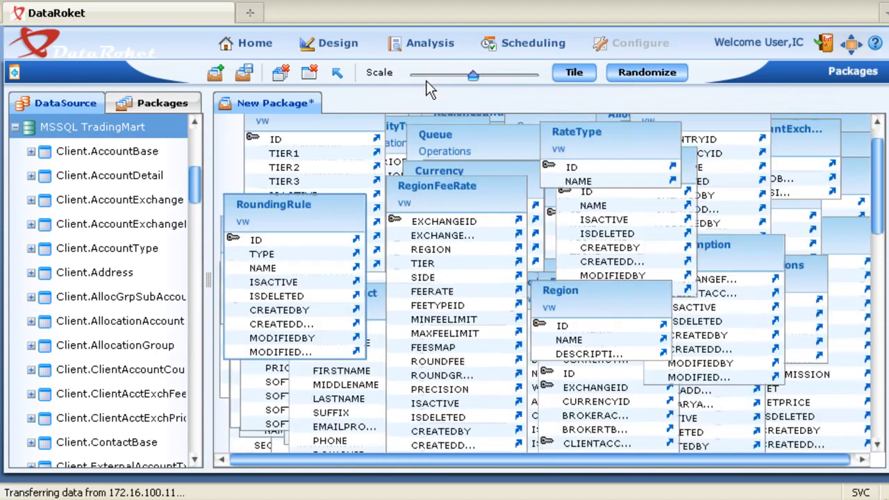
pyautogui.click(420, 76)
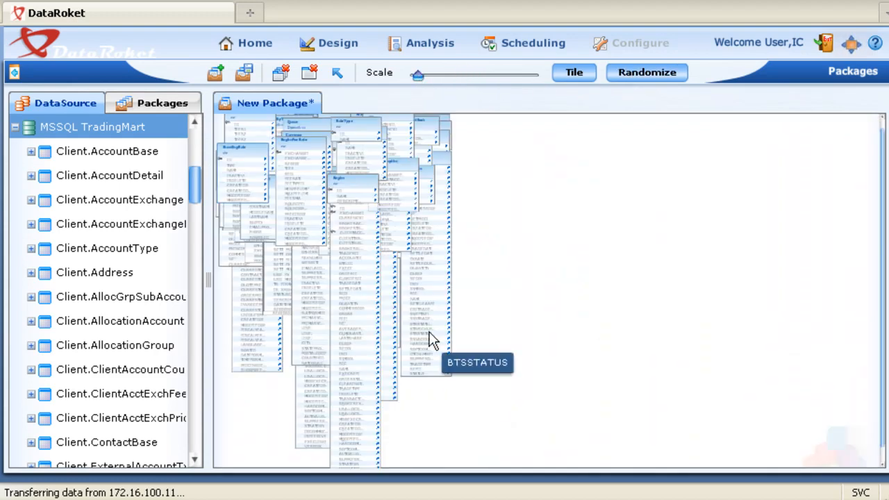
pyautogui.click(478, 76)
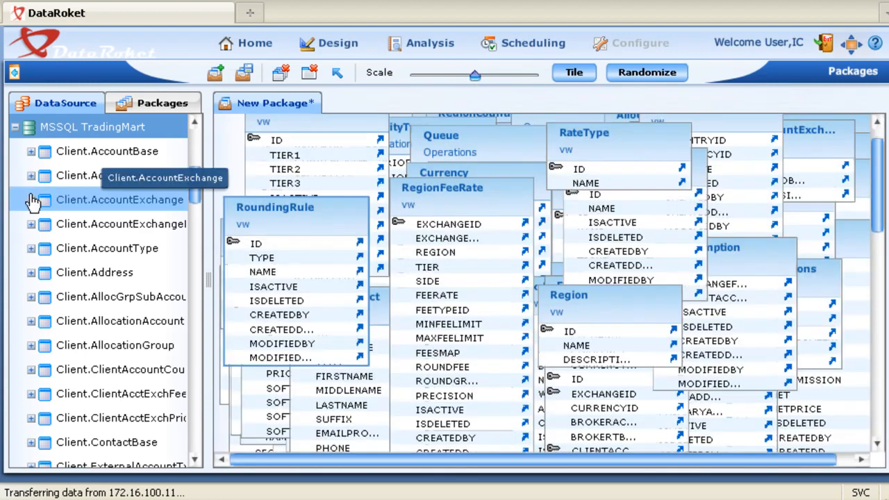
# - Collapse the MSSQL TradingMart data source and close its unsaved package
pyautogui.click(14, 127)
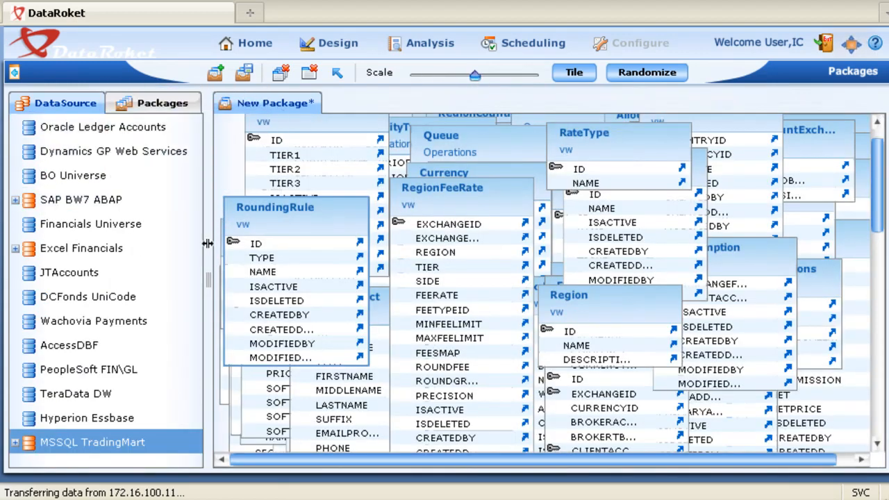
pyautogui.click(309, 74)
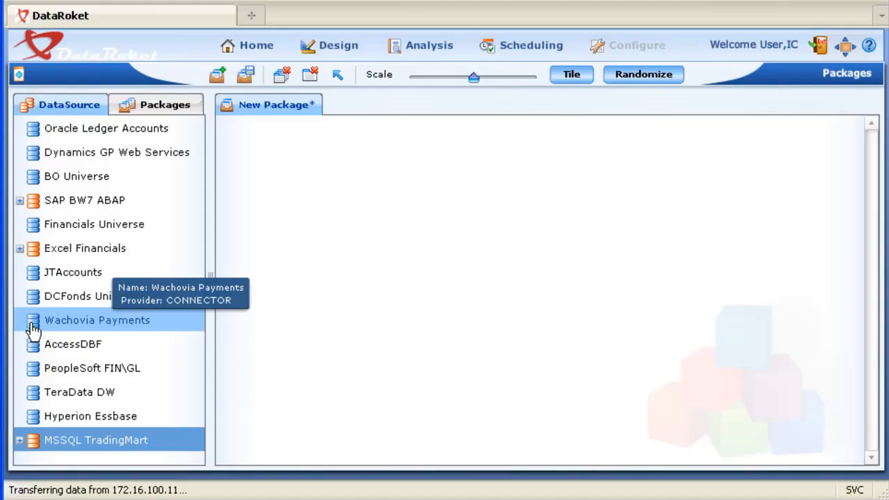
# - Load the Wachovia Payments data source, place its WachoviaBDF-9-23 and WachoviaBDF tables in the new package, and expand WachoviaBDF-9-23's fields
pyautogui.doubleClick(33, 328)
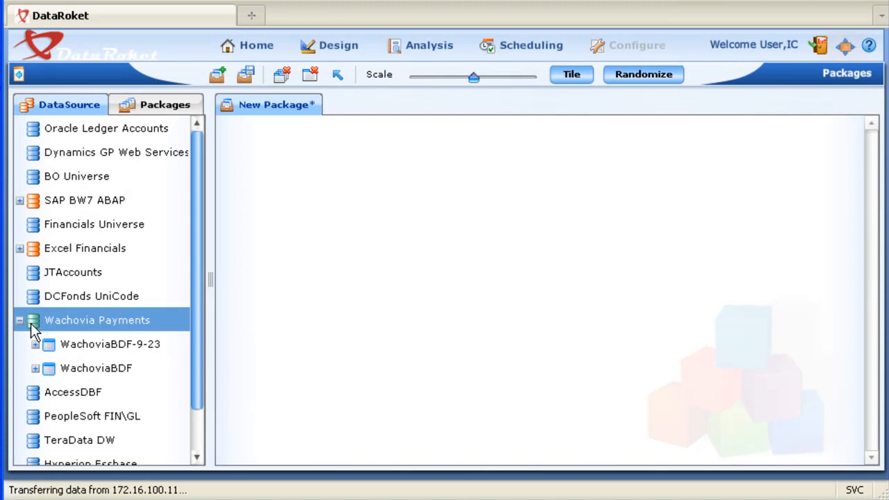
pyautogui.moveTo(84, 368); pyautogui.dragTo(404, 194)
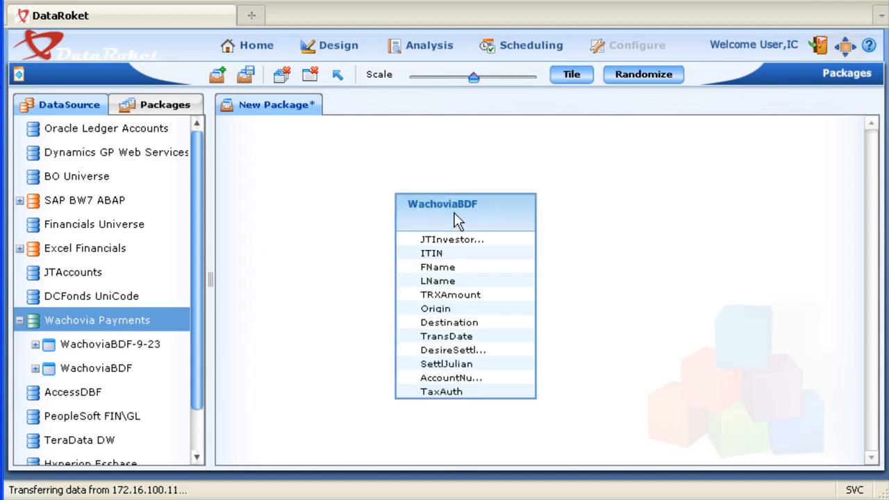
pyautogui.moveTo(455, 213); pyautogui.dragTo(582, 177)
pyautogui.scroll(-2, 197, 252)
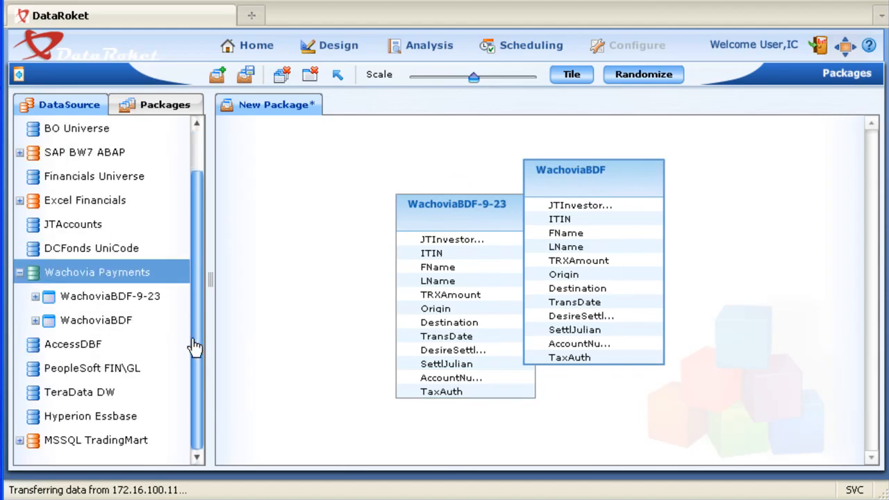
pyautogui.click(35, 296)
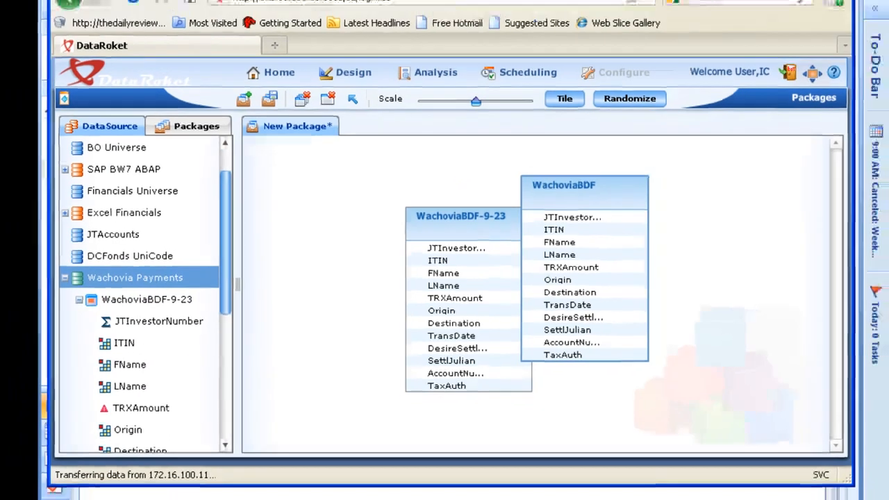
# - Launch Windows Explorer with the explorer command and open the C:\jamestown folder
pyautogui.click(142, 497)
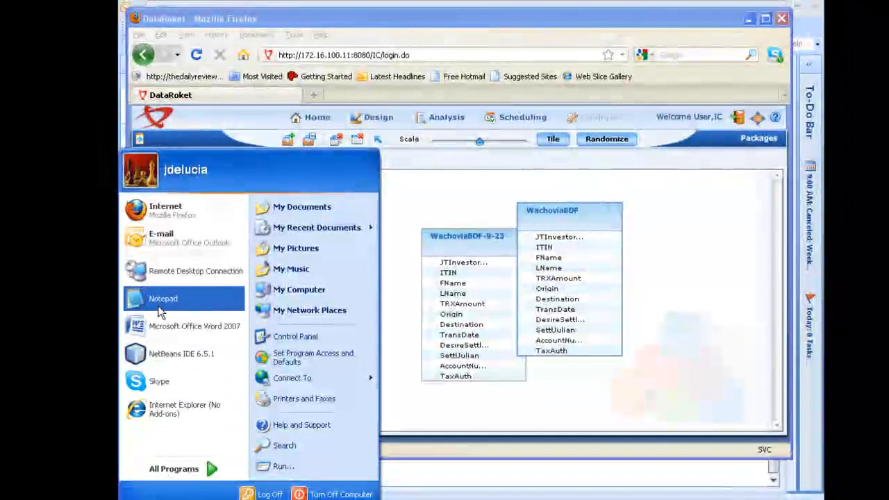
pyautogui.click(281, 466)
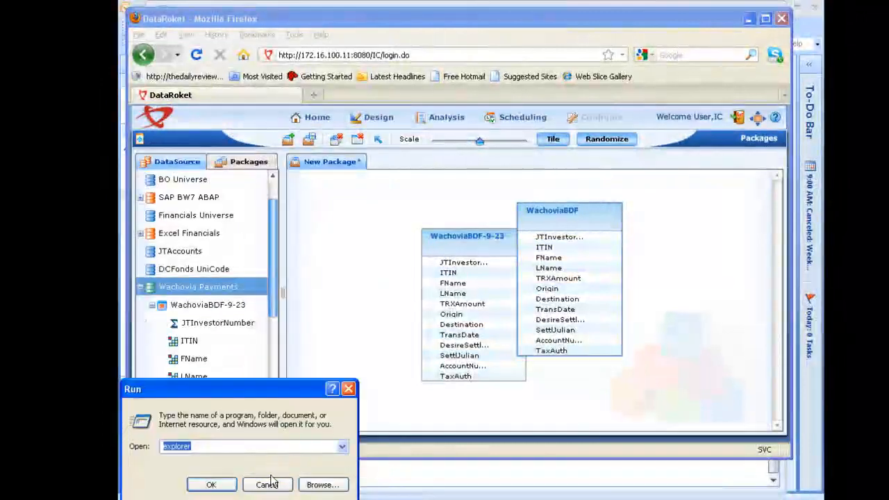
pyautogui.click(231, 484)
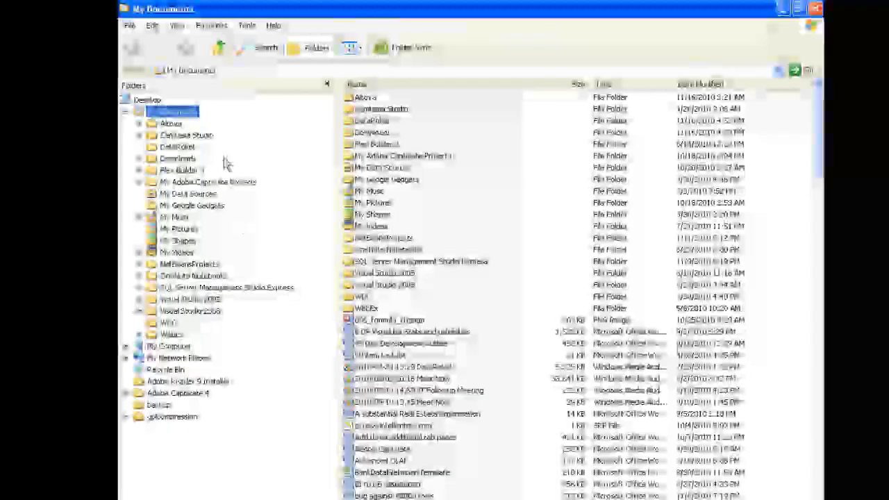
pyautogui.click(126, 112)
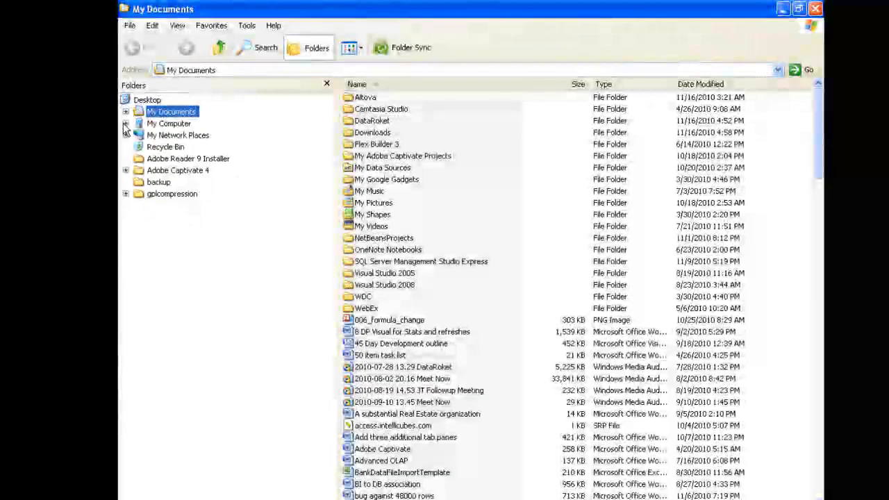
pyautogui.click(126, 124)
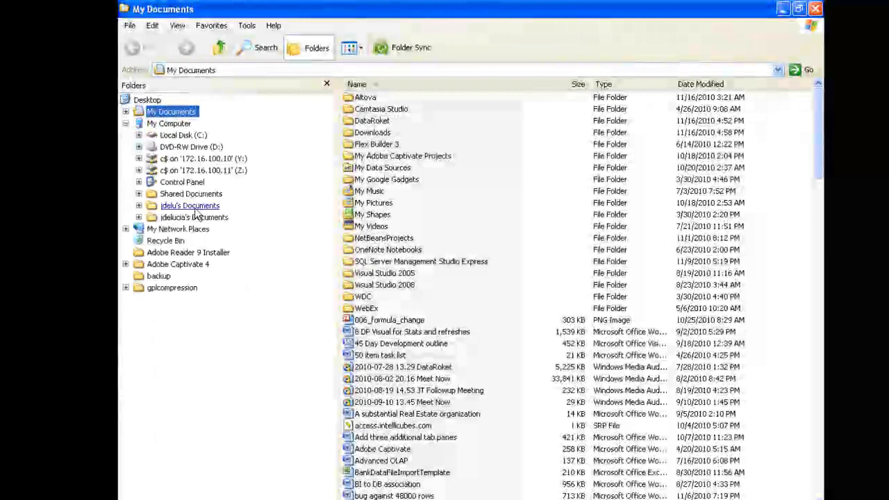
pyautogui.click(139, 135)
pyautogui.click(190, 345)
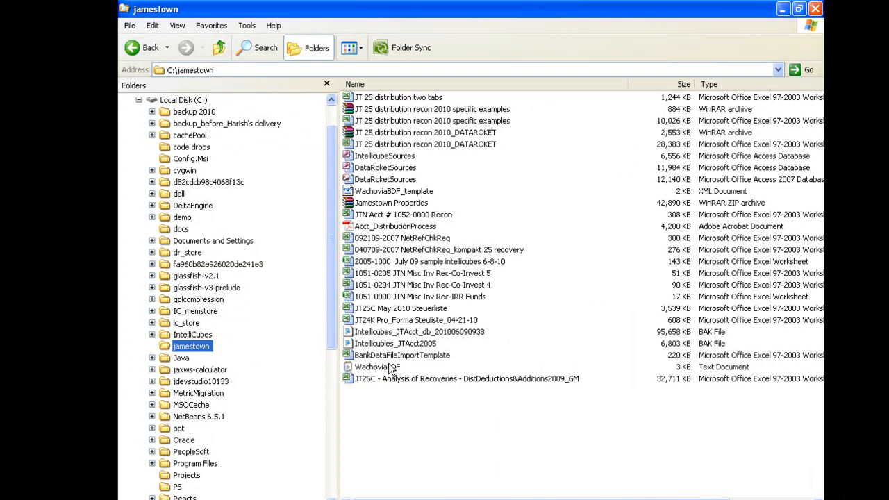
# - Open the WachoviaBDF text document in a maximized Notepad window, examine its raw payment records across their width, and close it
pyautogui.doubleClick(392, 367)
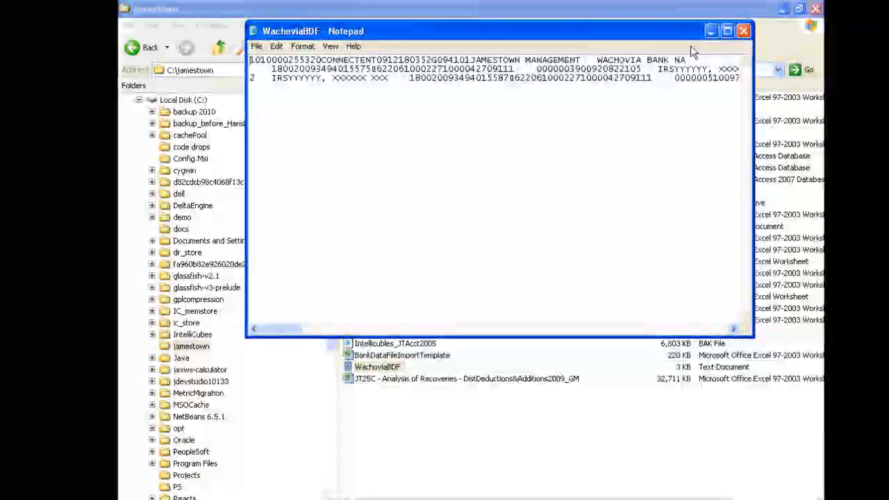
pyautogui.click(728, 31)
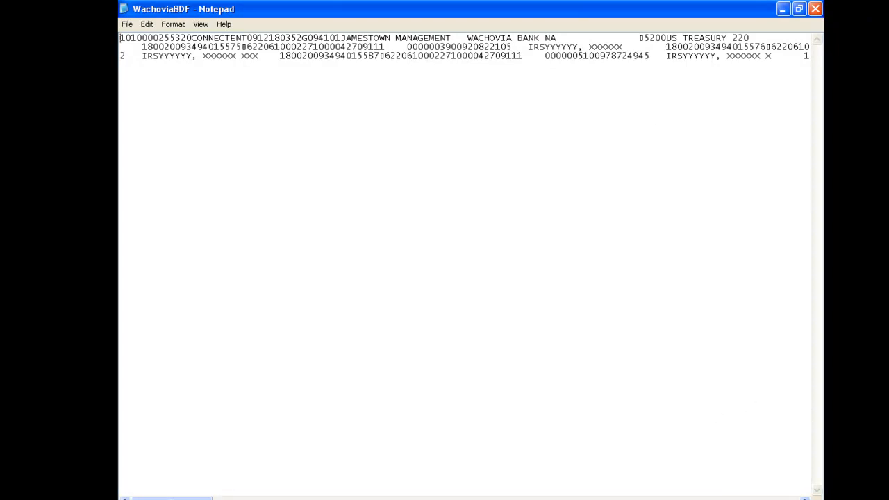
pyautogui.click(542, 498)
pyautogui.click(542, 498)
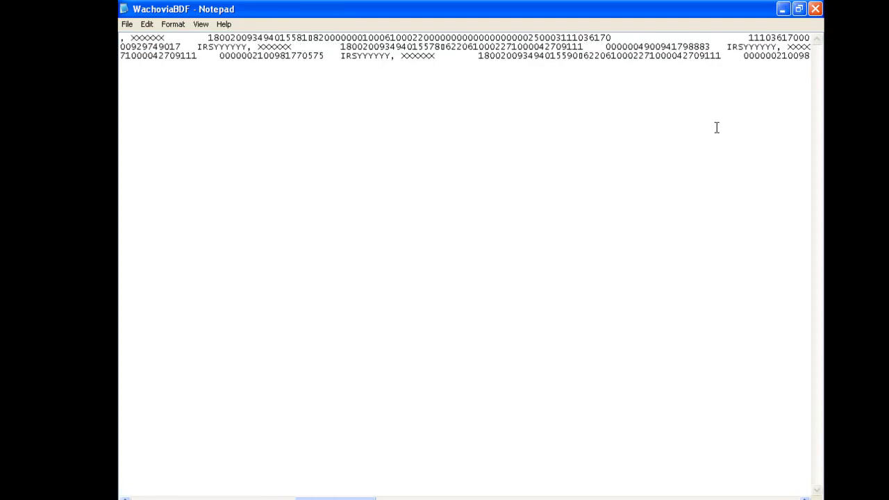
pyautogui.click(816, 9)
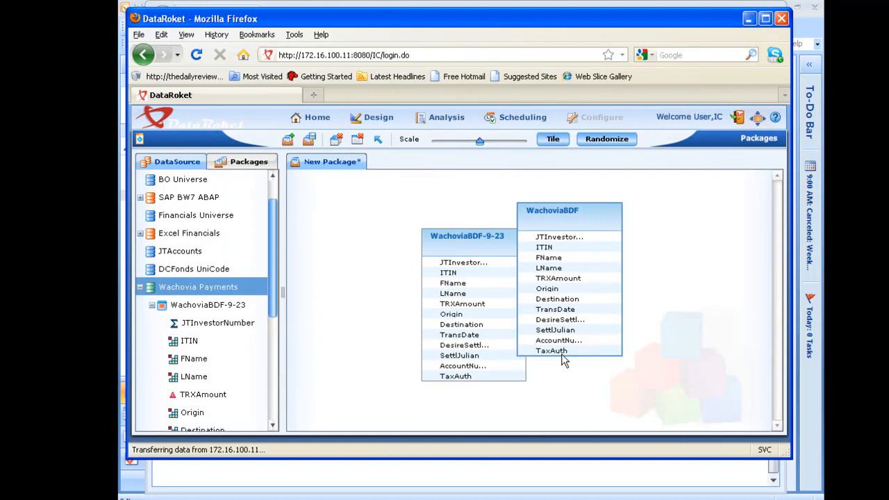
# - Back in DataRoket, collapse Wachovia Payments, load the TeraData DW data source, and close the unsaved Wachovia package
pyautogui.click(140, 286)
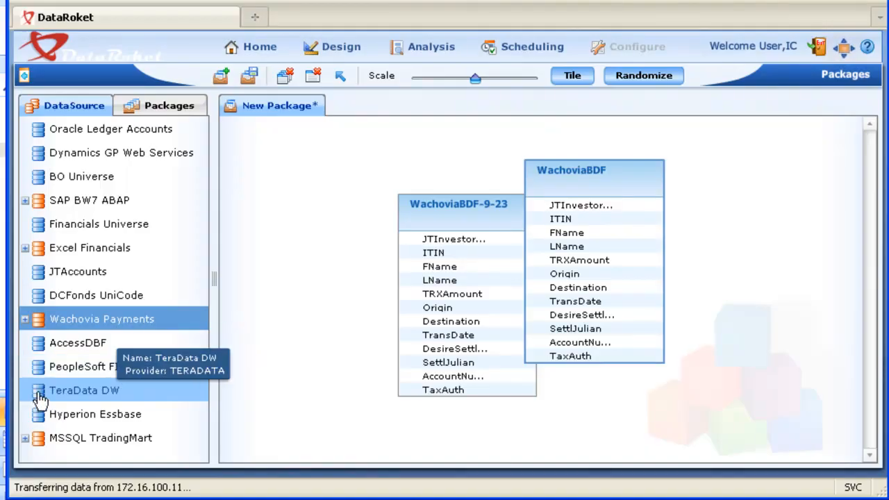
pyautogui.click(38, 390)
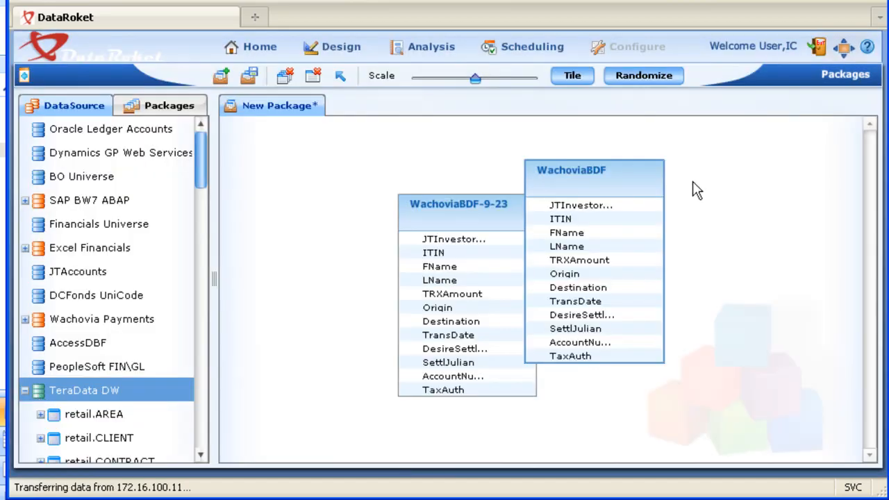
pyautogui.click(315, 77)
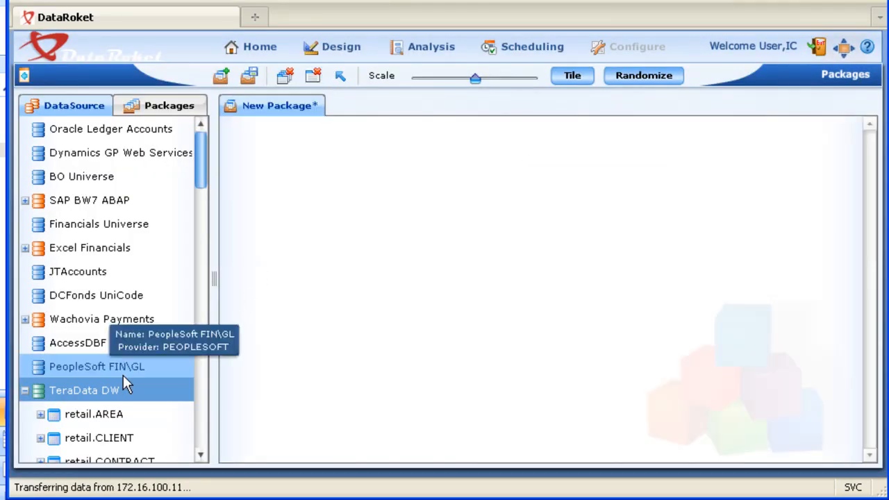
# - Add the whole TeraData DW data source to the new package and expand retail.CLIENT to show its fields
pyautogui.moveTo(123, 393); pyautogui.dragTo(500, 150)
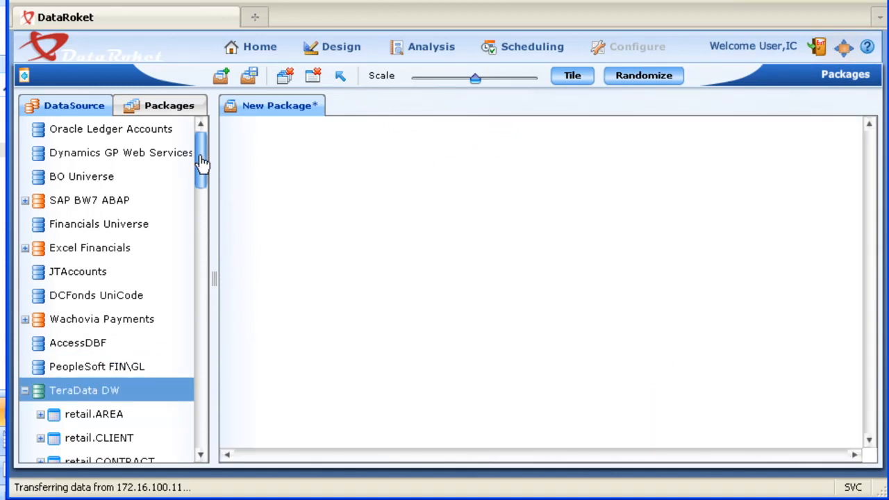
pyautogui.moveTo(202, 162); pyautogui.dragTo(200, 193)
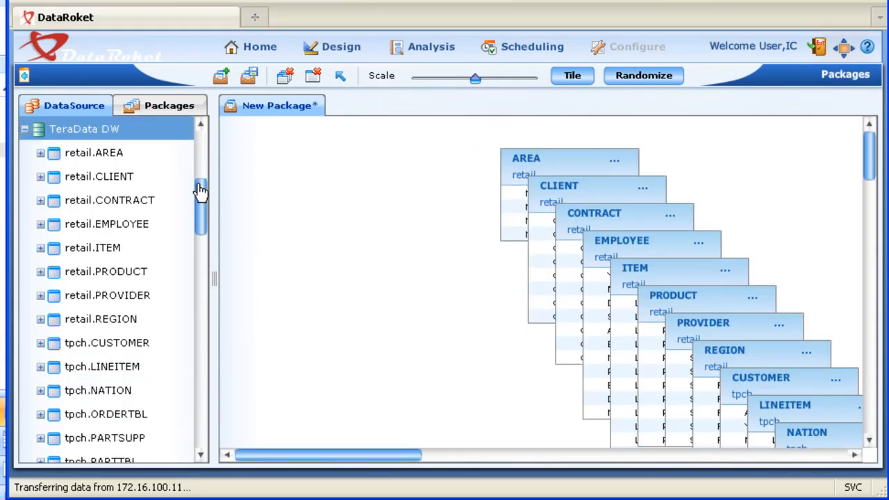
pyautogui.click(41, 178)
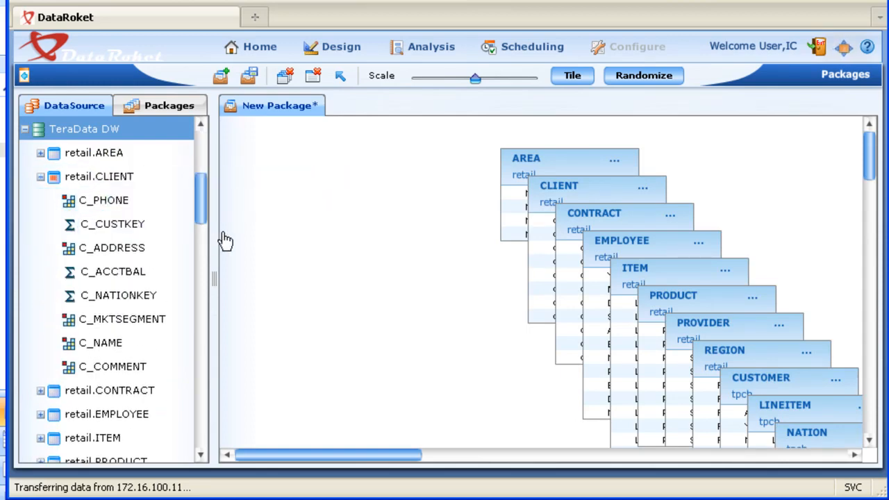
# - Switch to the 172.16.100.10 remote desktop and connect Teradata Administrator to the tdadmin data source with root database DBC, loading all databases and users
pyautogui.click(423, 499)
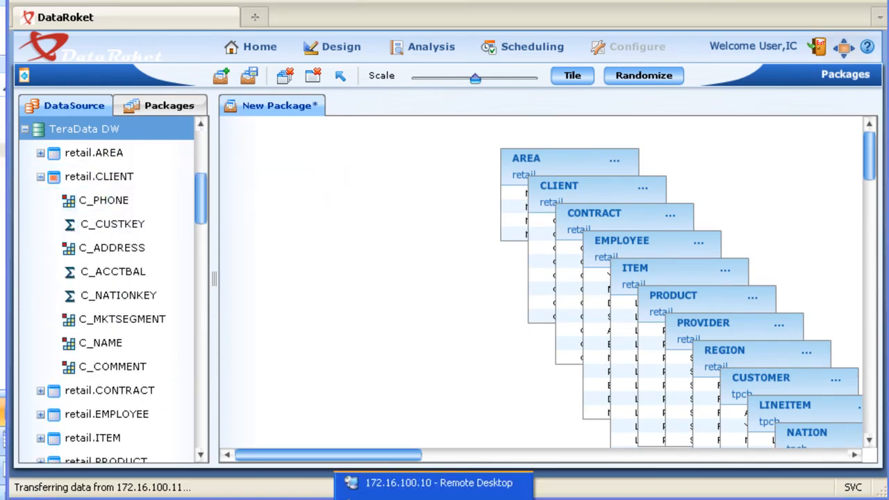
pyautogui.click(391, 488)
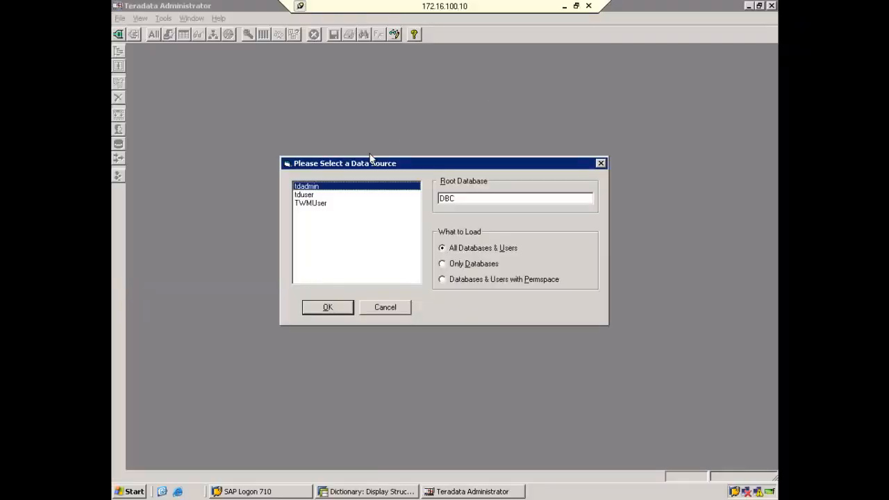
pyautogui.click(339, 305)
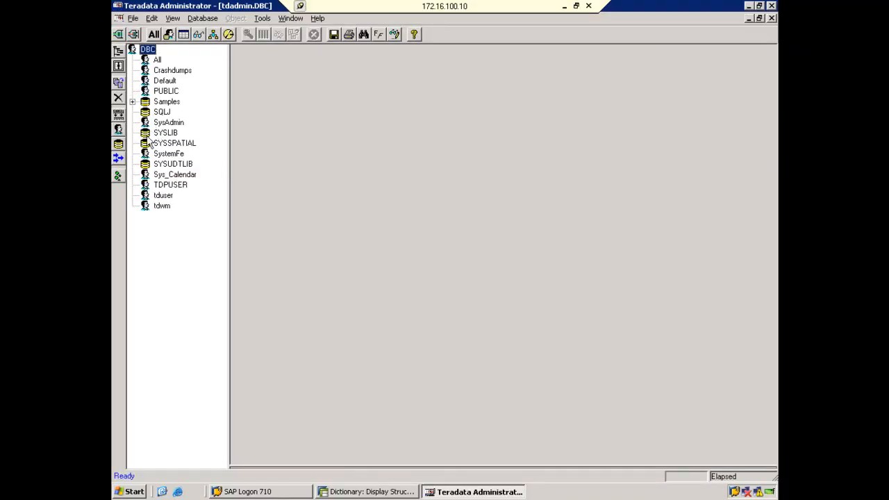
# - Expand Samples, list the objects in its financial and manufacturing databases, and minimize the remote desktop
pyautogui.click(132, 101)
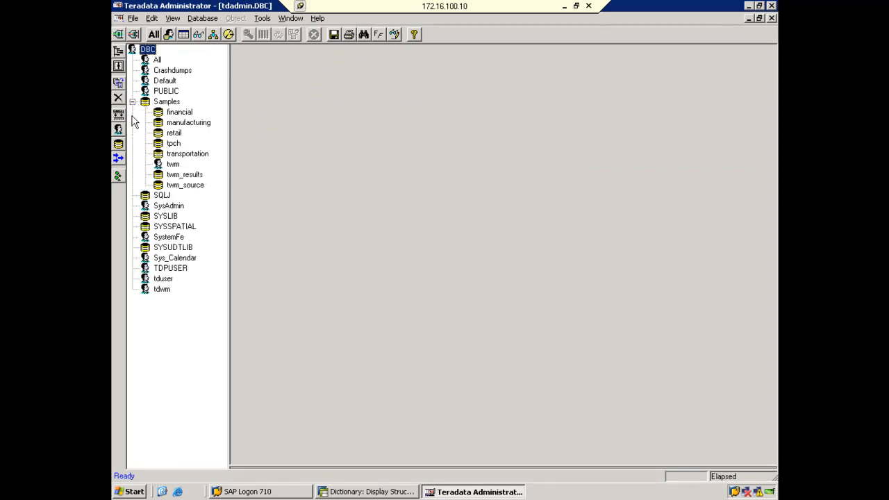
pyautogui.click(170, 112)
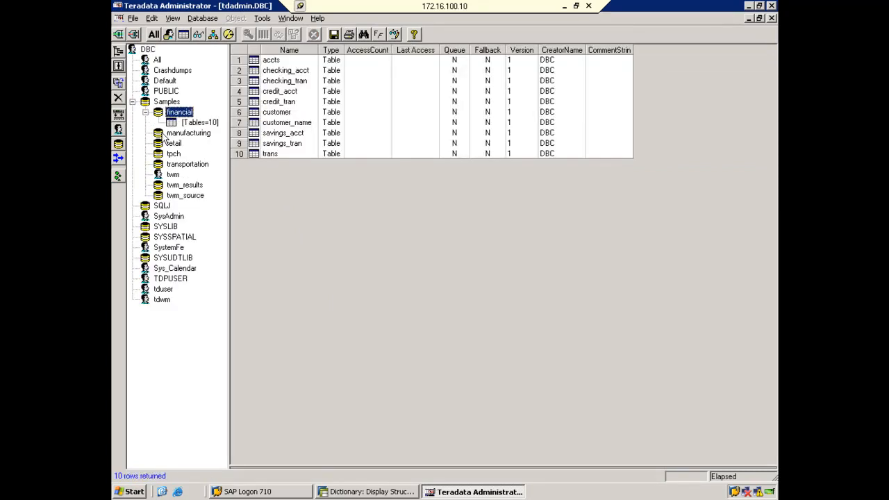
pyautogui.click(165, 133)
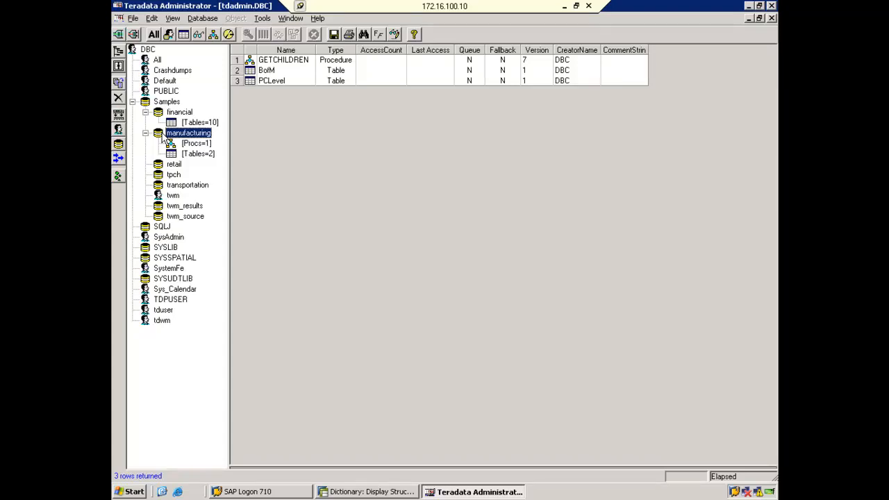
pyautogui.click(565, 7)
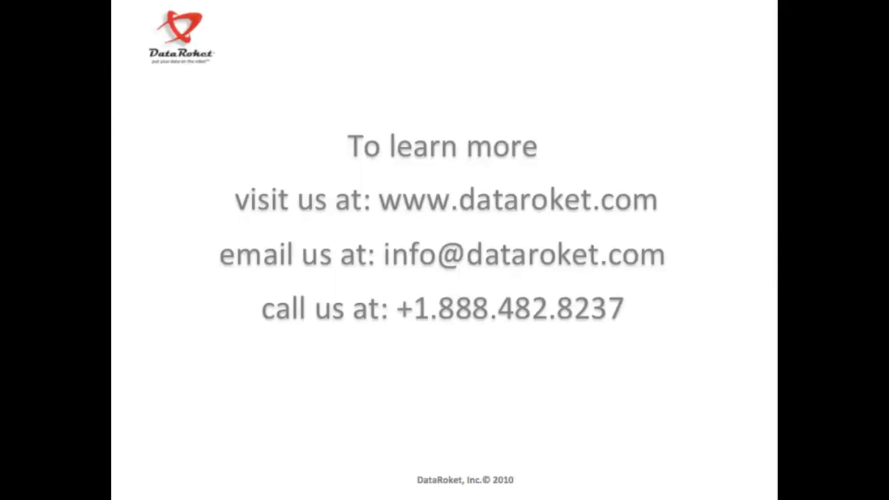